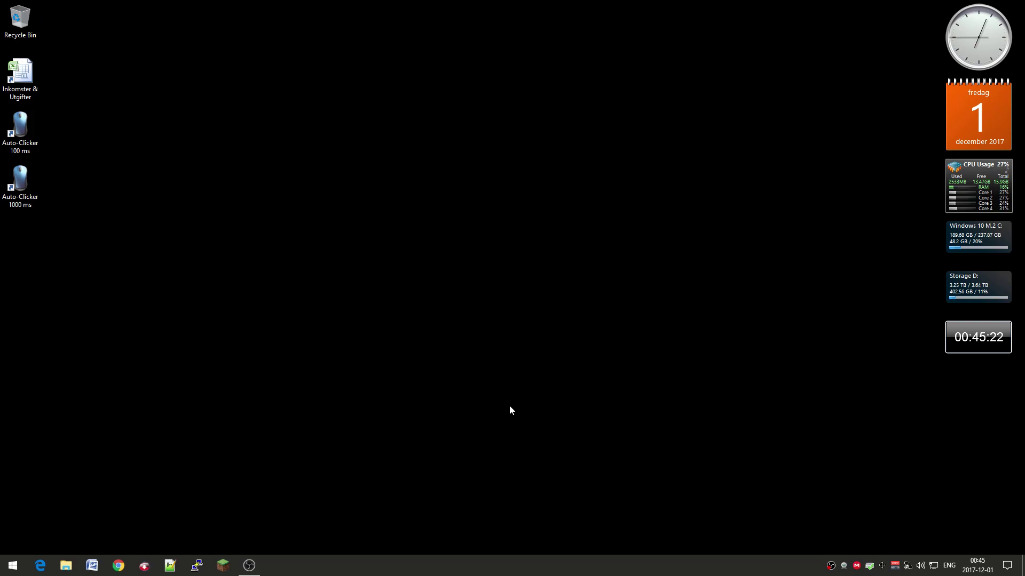
Open the %appdata% folder and go into the forge folder inside .minecraft.
key("super")
type("%appdata%")
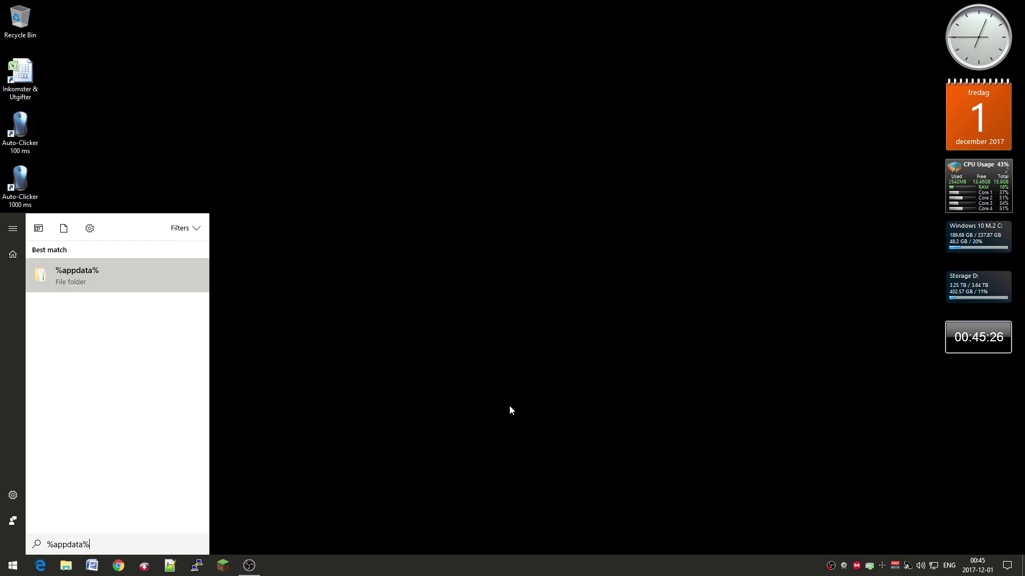
key("Return")
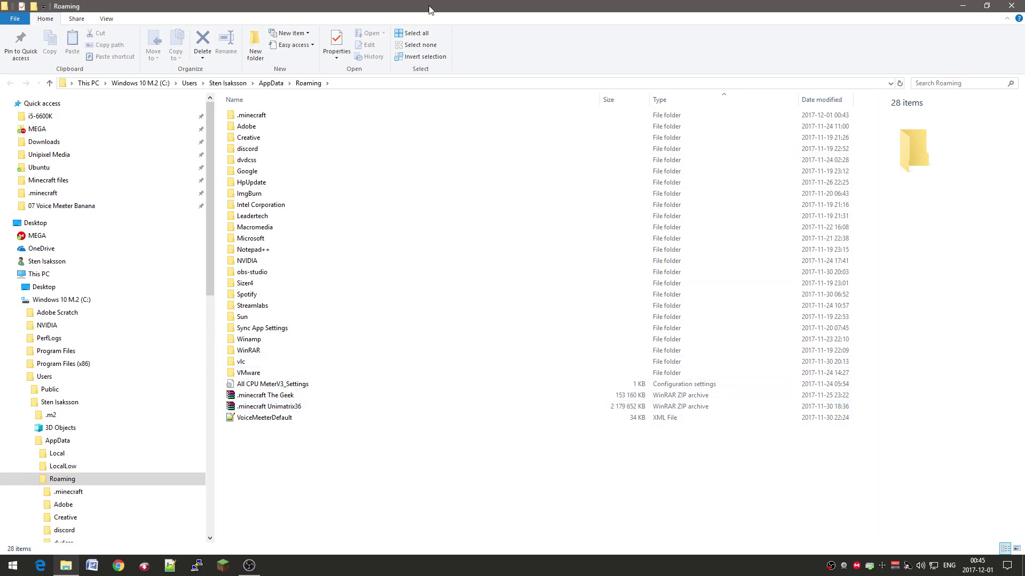
left_click(409, 116)
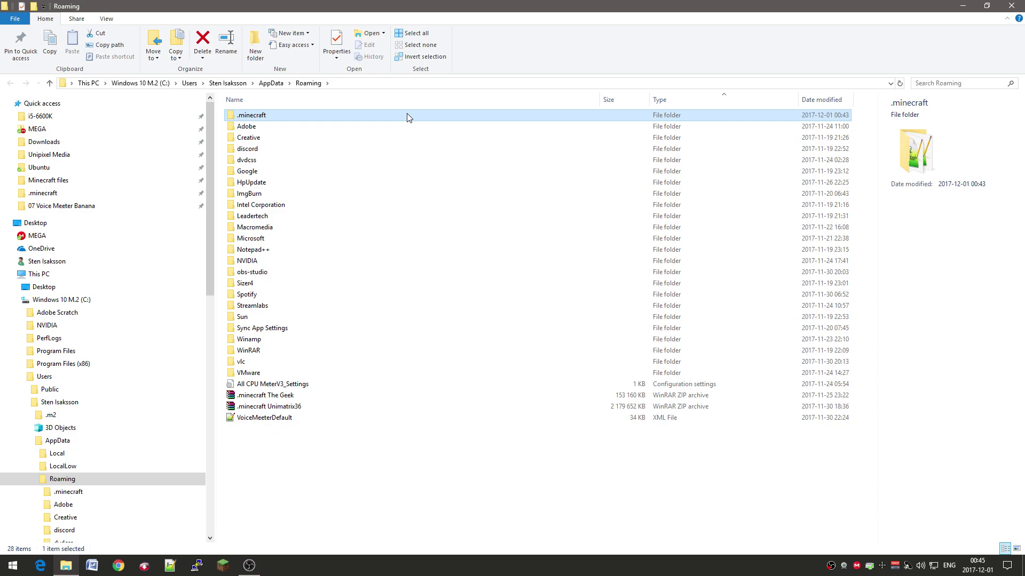
double_click(409, 117)
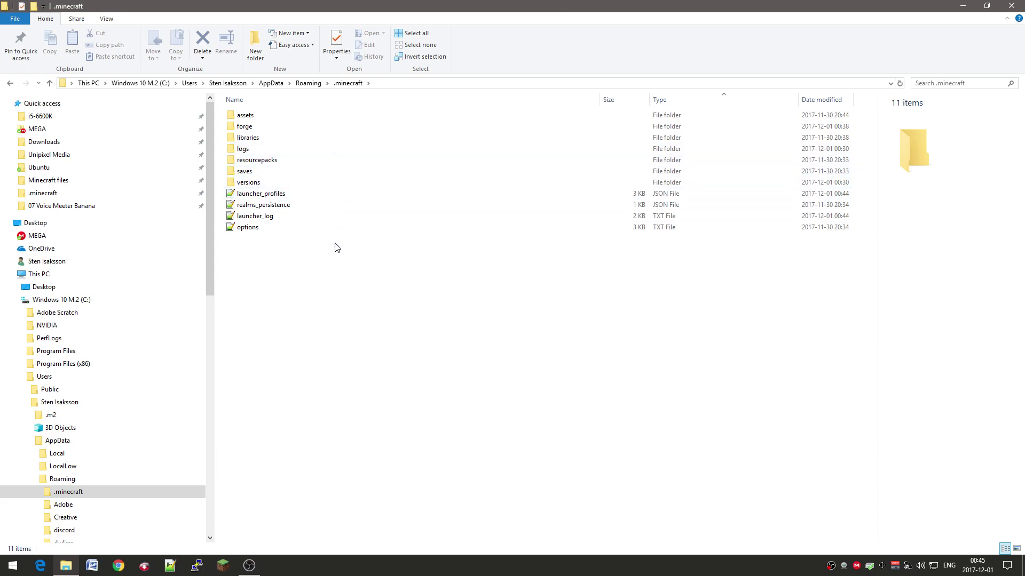
left_click(288, 129)
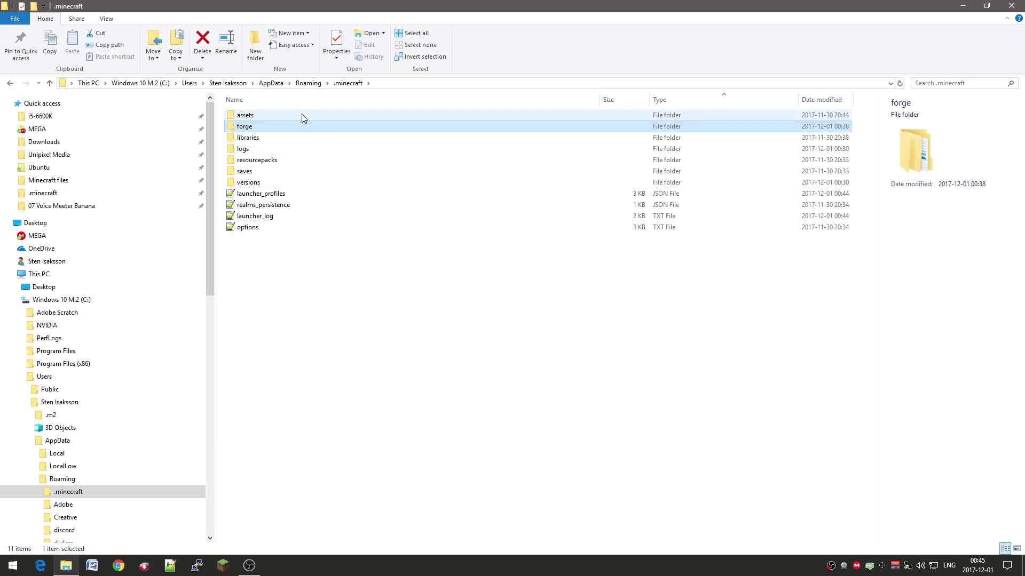
double_click(301, 131)
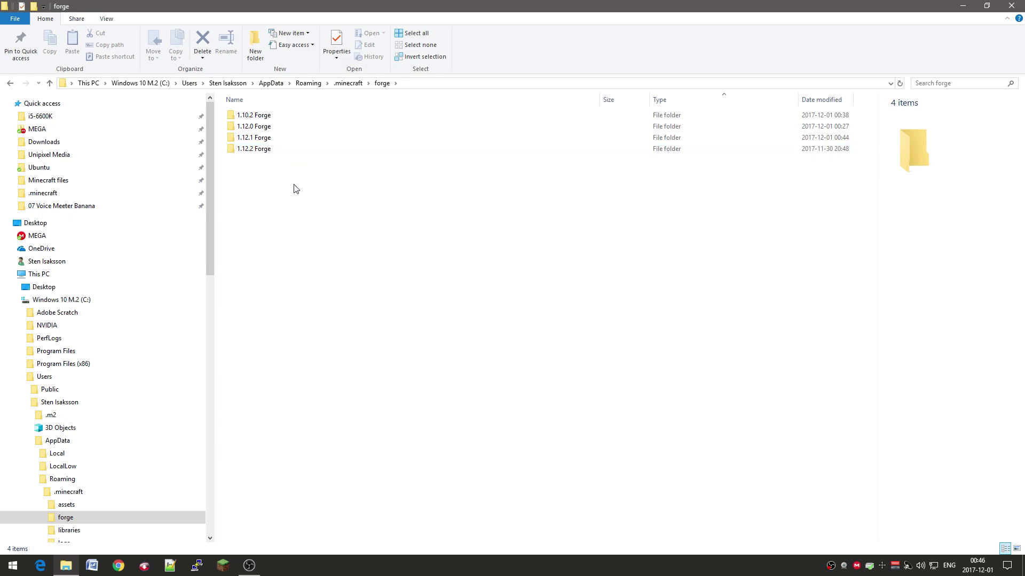
Return to the .minecraft folder and point out its resourcepacks, saves and forge folders.
left_click_drag(211, 182, 212, 264)
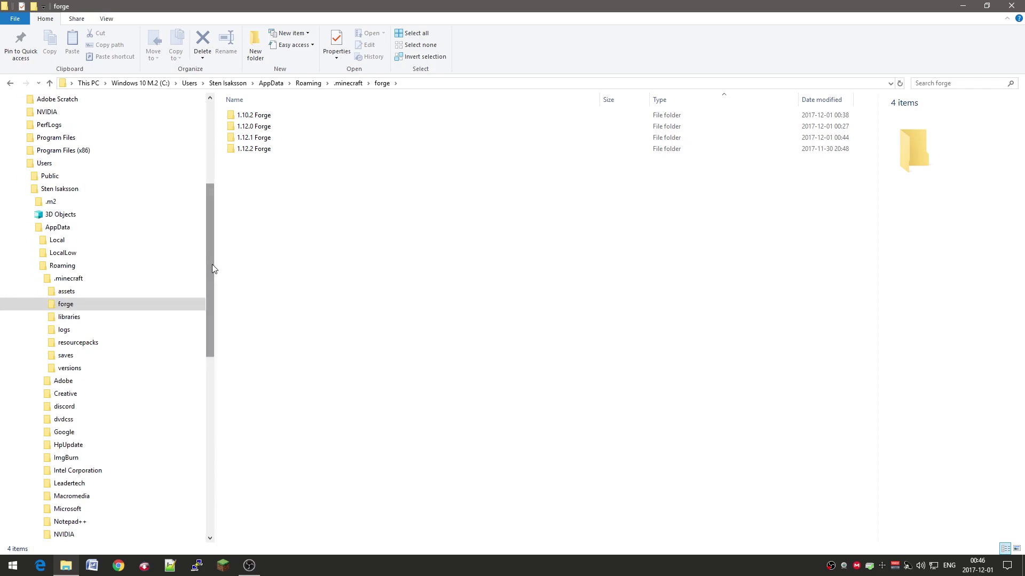
left_click(137, 284)
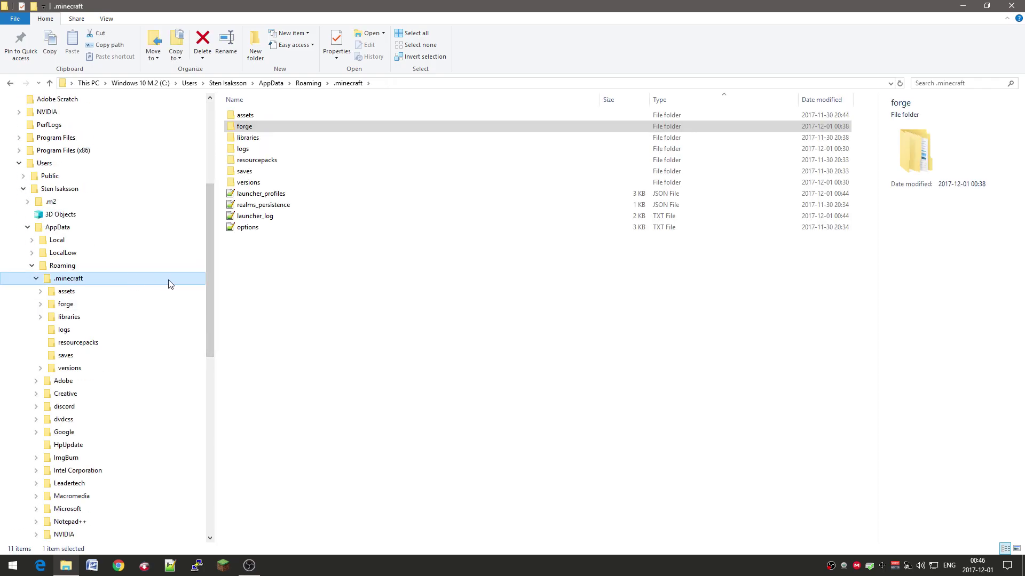
left_click(285, 162)
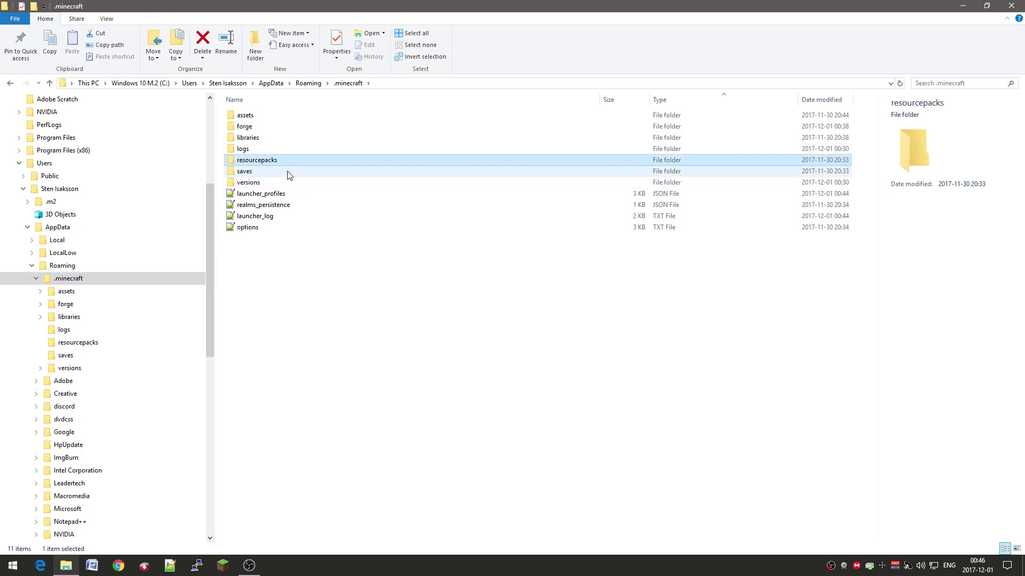
left_click(289, 173)
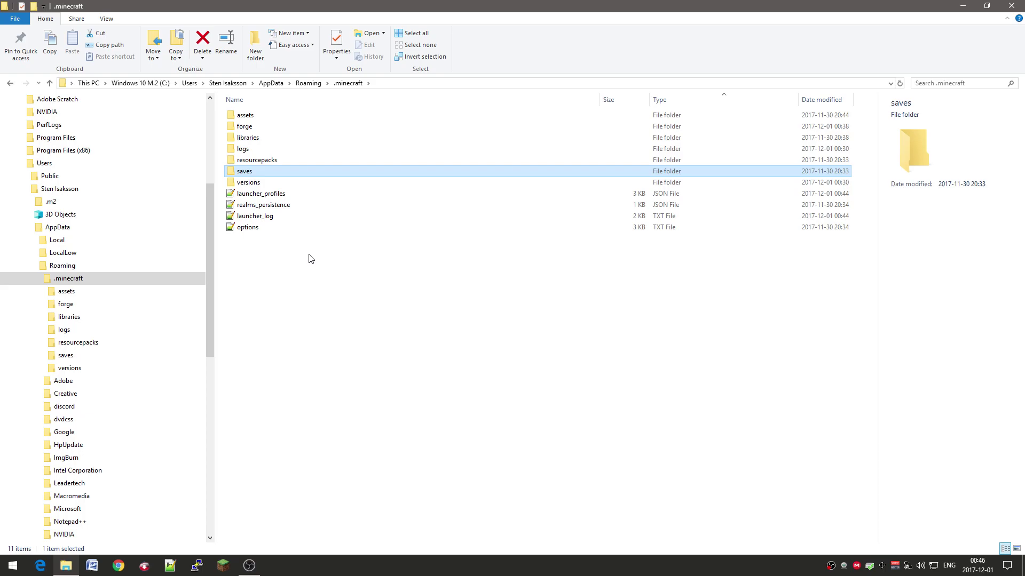
left_click(305, 159)
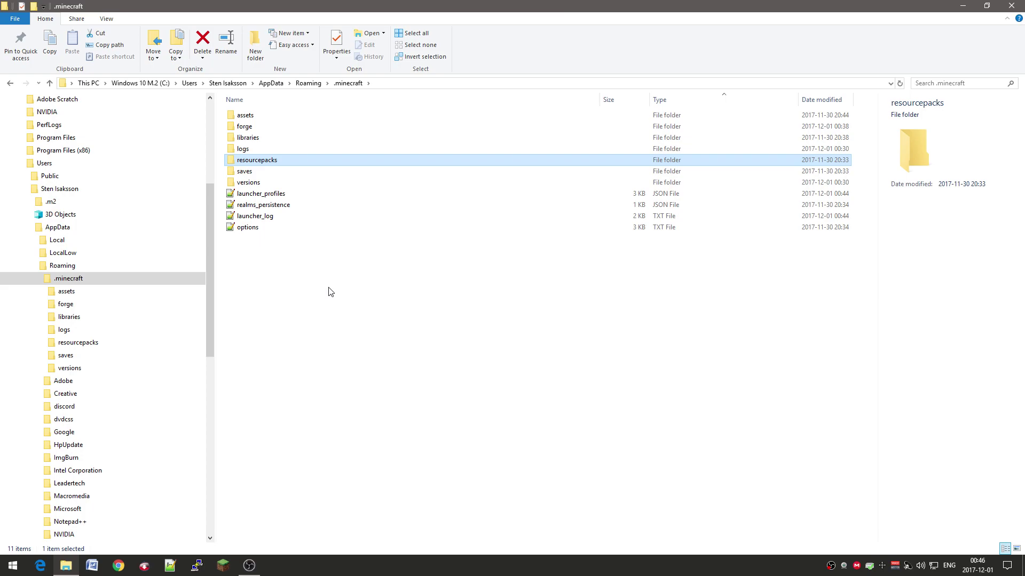
left_click(315, 130)
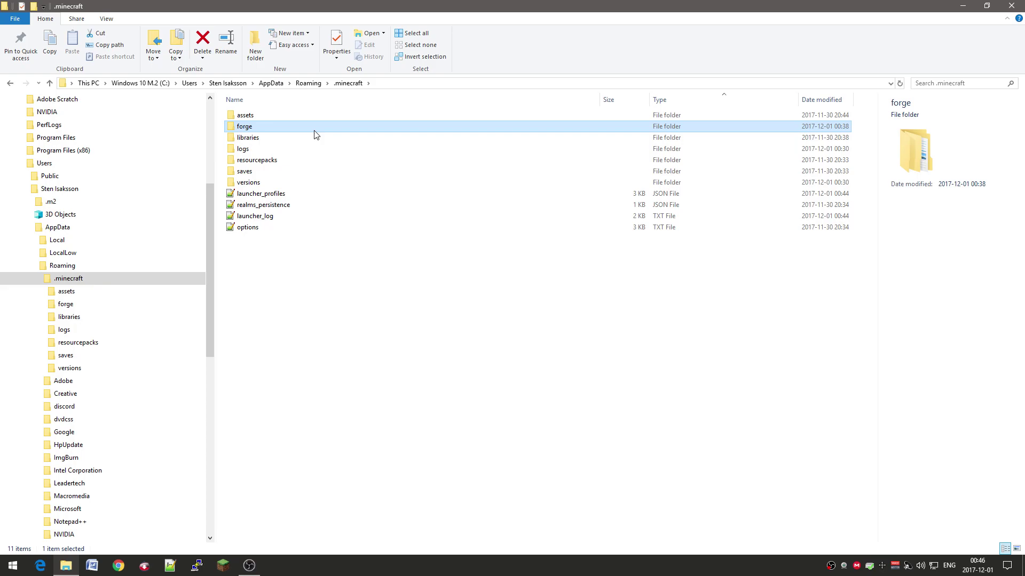
Open the 1.12.2 Forge folder inside forge and examine its mods, resourcepacks, saves, options and servers.dat entries.
double_click(315, 128)
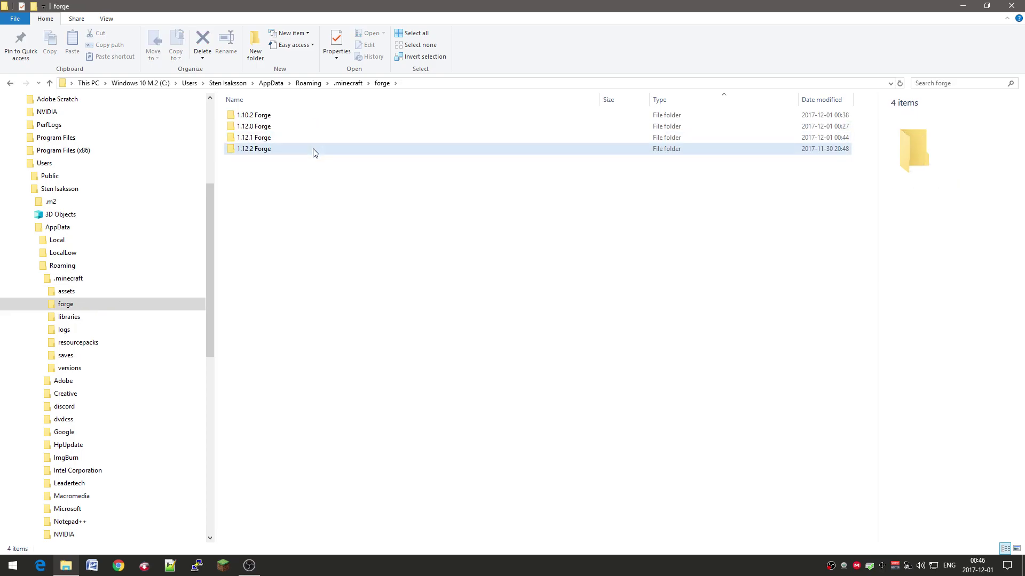
left_click(314, 149)
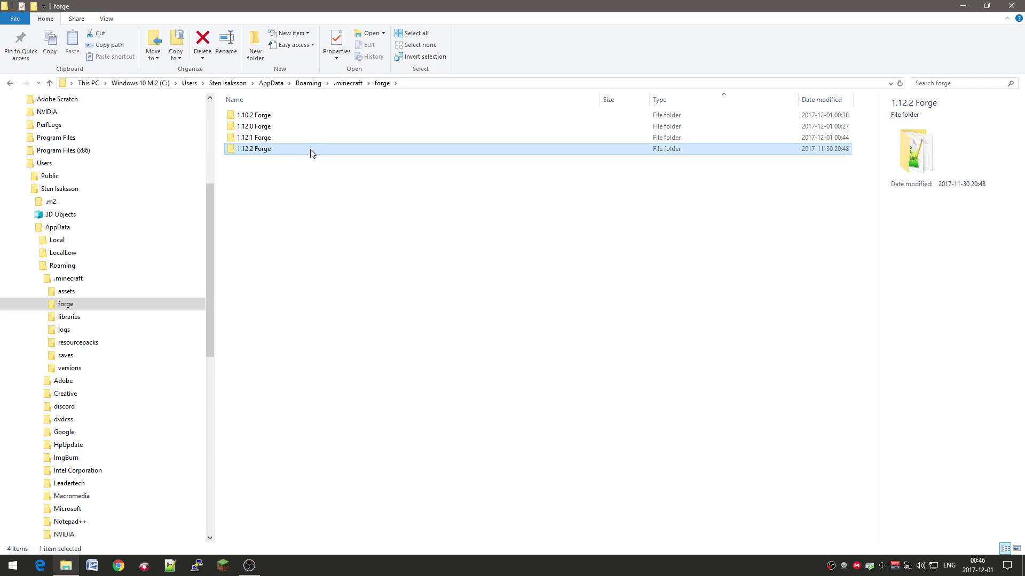
double_click(312, 153)
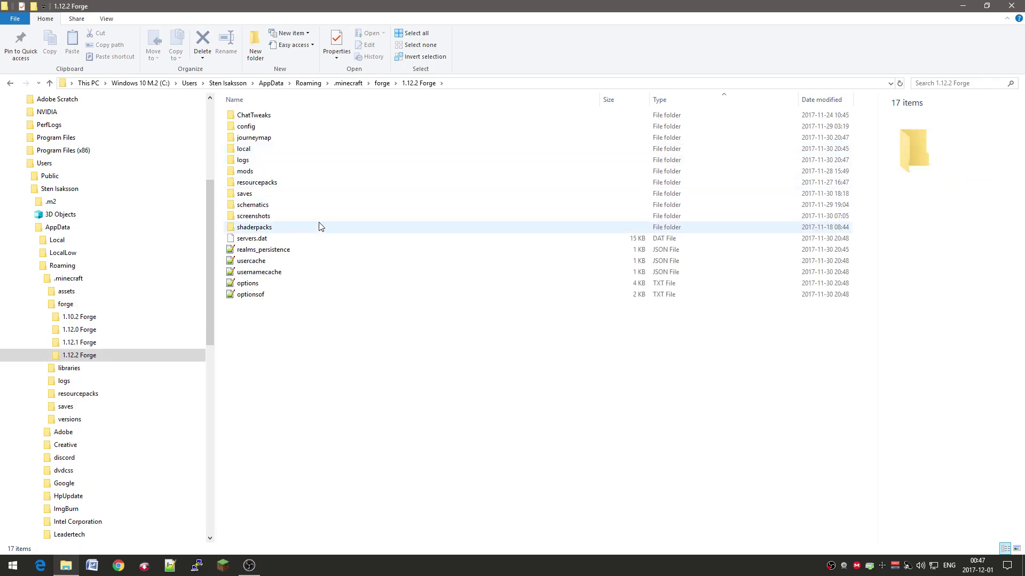
left_click(308, 173)
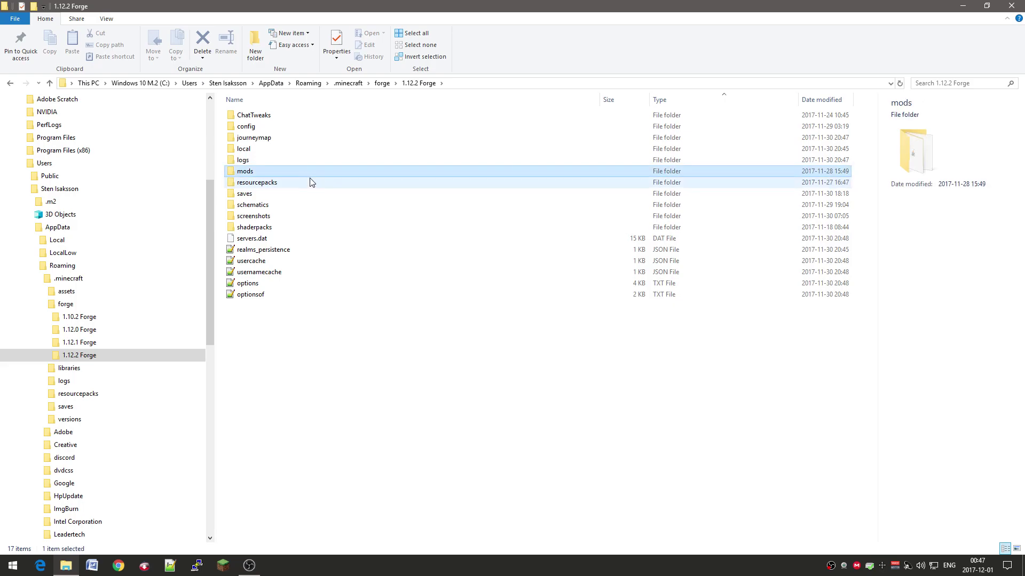
left_click(314, 189)
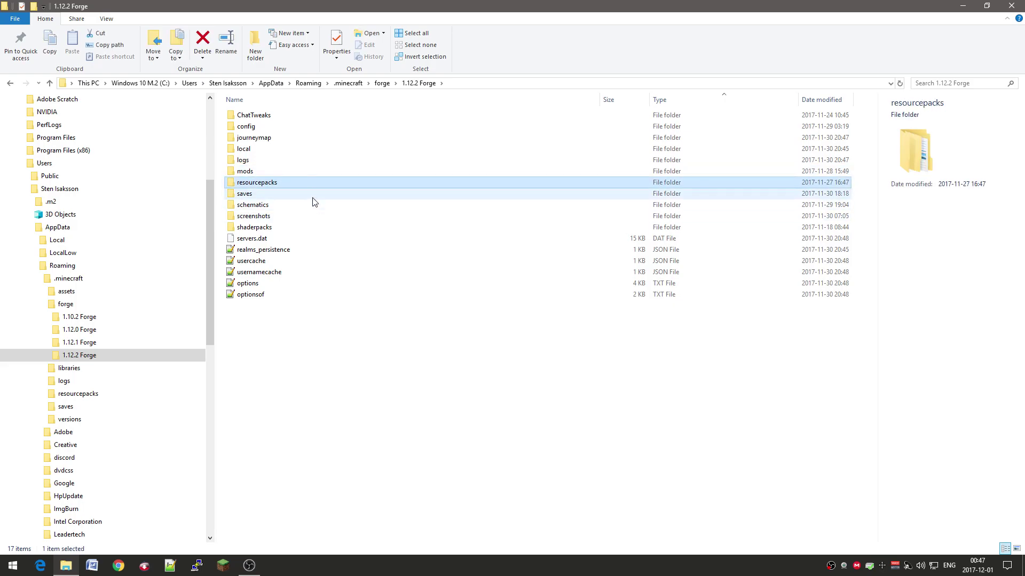
left_click(314, 196)
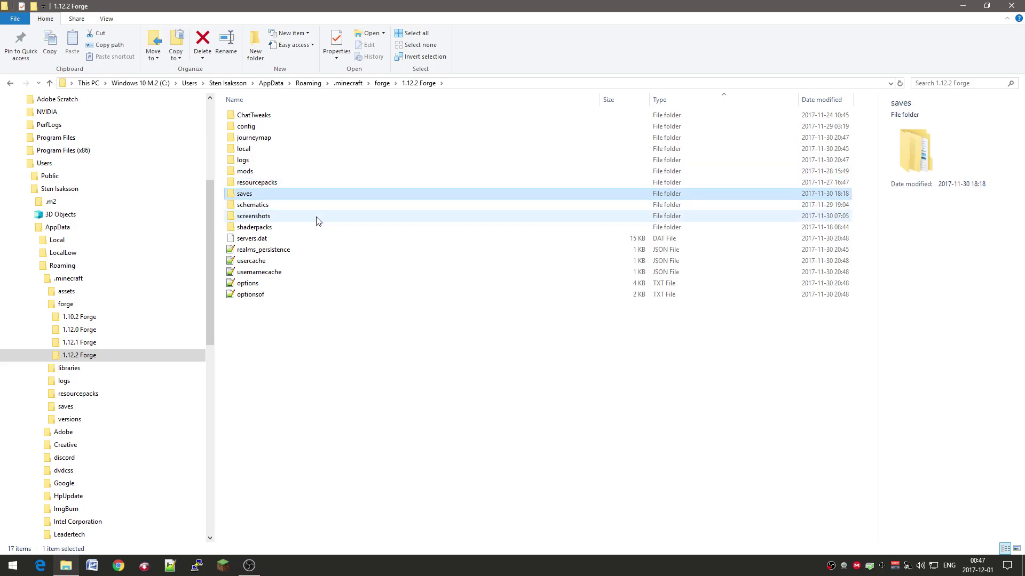
left_click(314, 283)
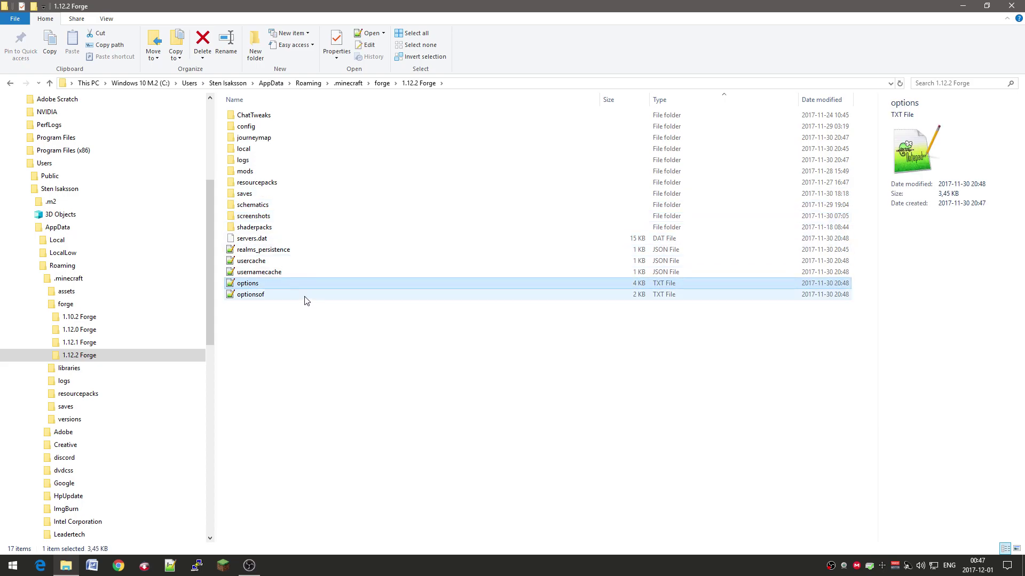
left_click(291, 239)
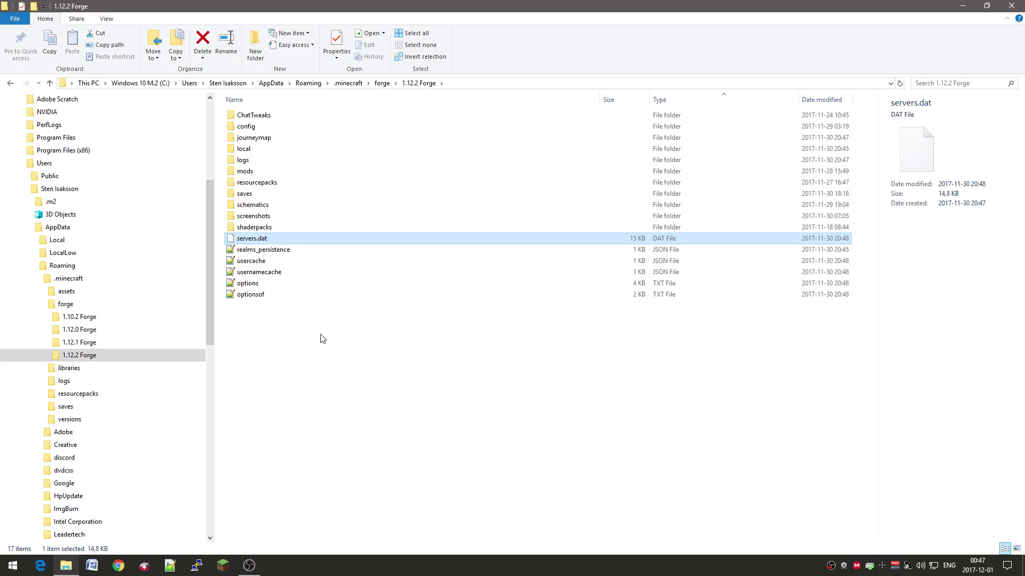
Check the contents of the other Forge version folders, including 1.10.2 Forge, and return to the forge folder.
left_click_drag(204, 260, 207, 322)
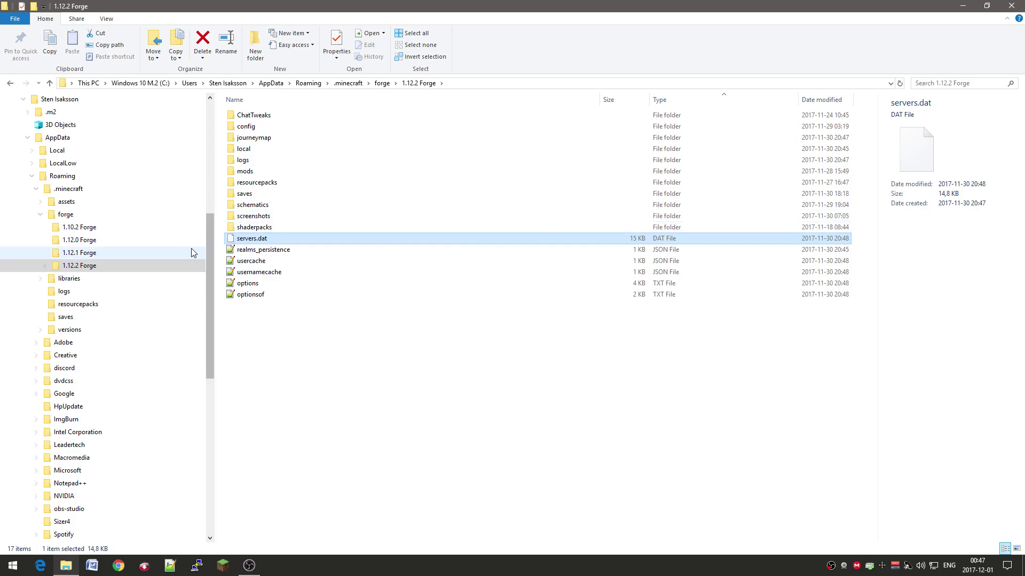
left_click(168, 254)
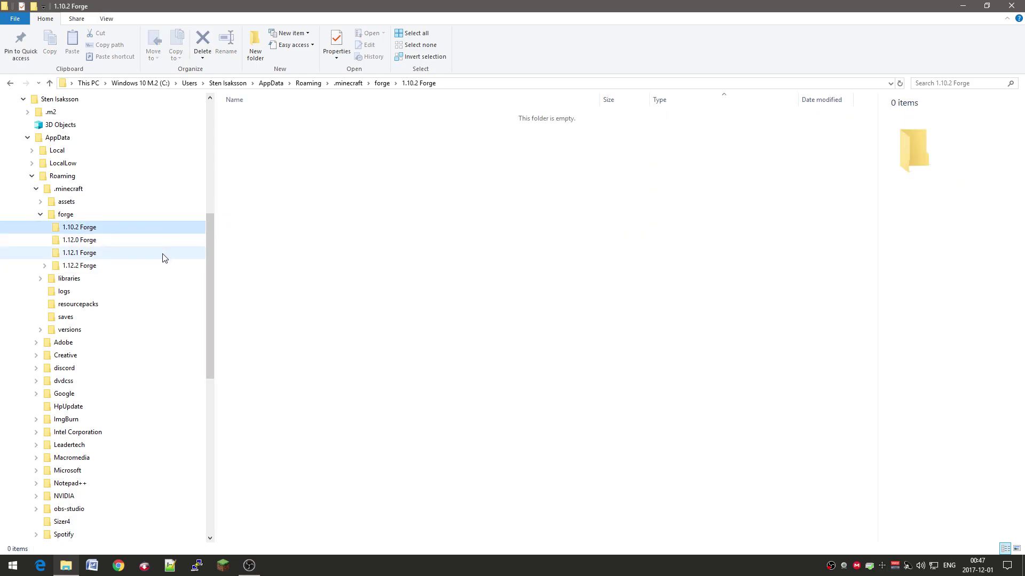
left_click(156, 215)
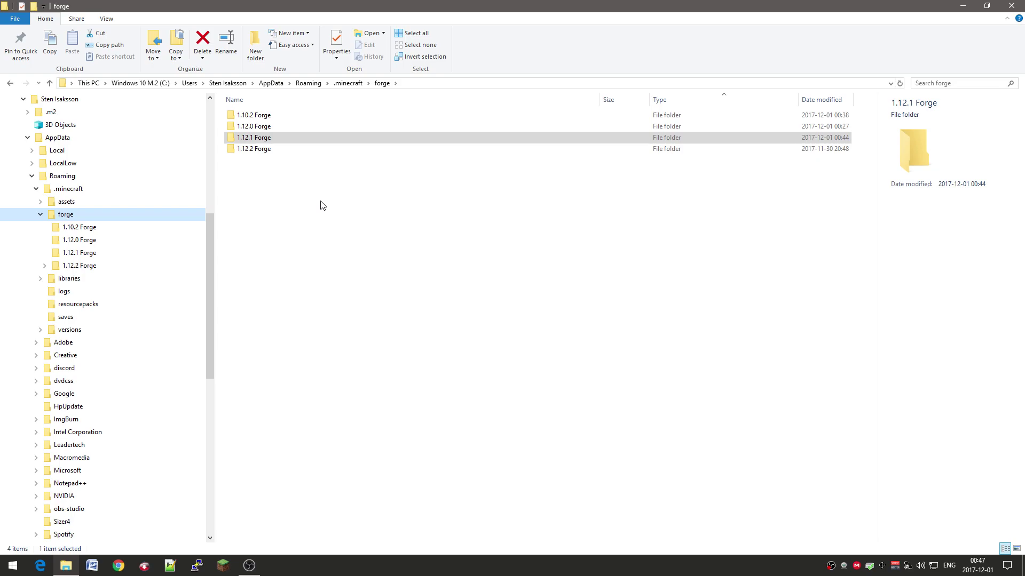
Switch to the Minecraft Launcher and add a new launch configuration.
left_click(64, 569)
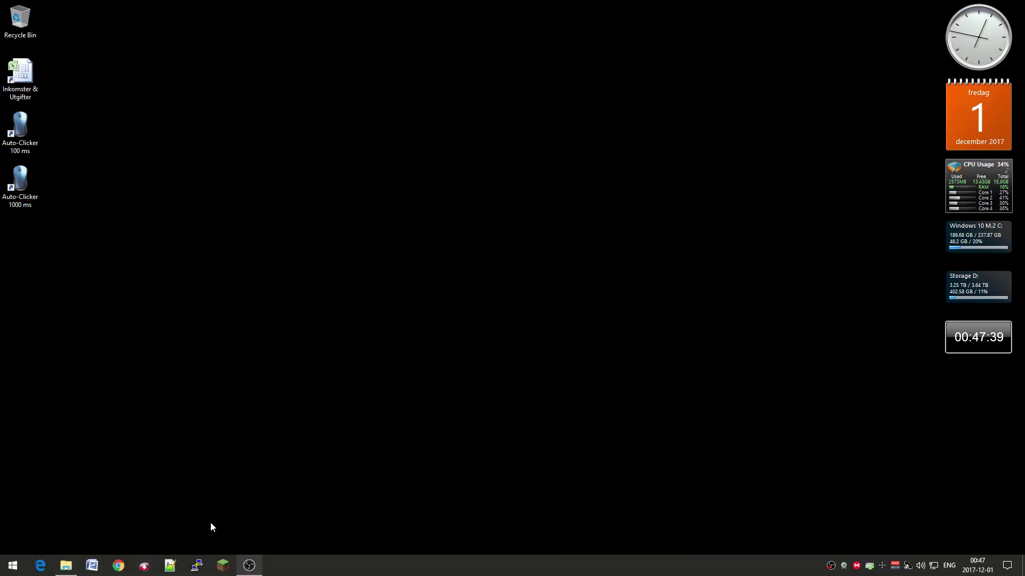
left_click(224, 565)
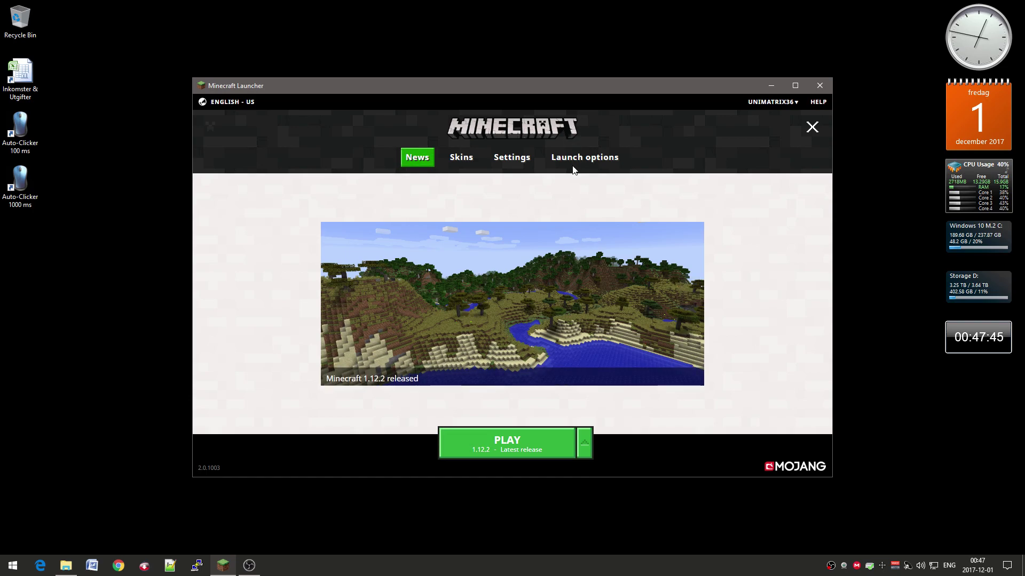
left_click(601, 161)
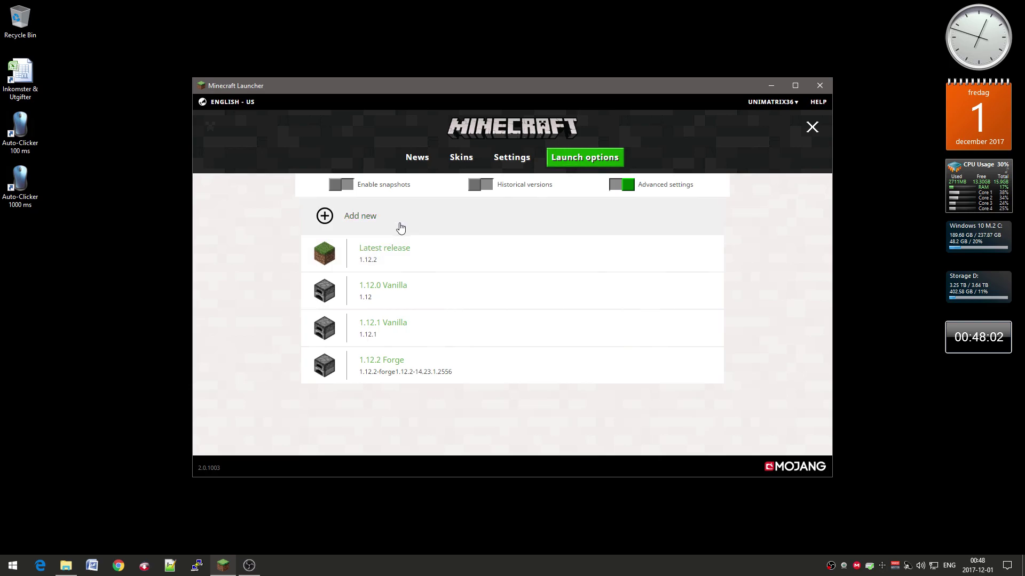
left_click(368, 217)
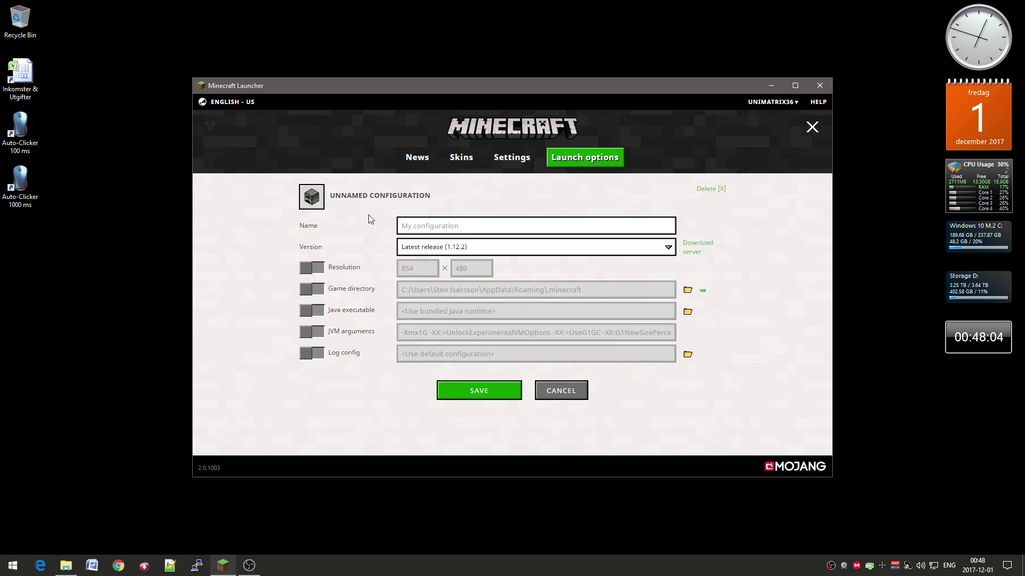
Copy the name of the 1.12.1 Forge folder in File Explorer and use it as the new launch configuration's name.
left_click(433, 227)
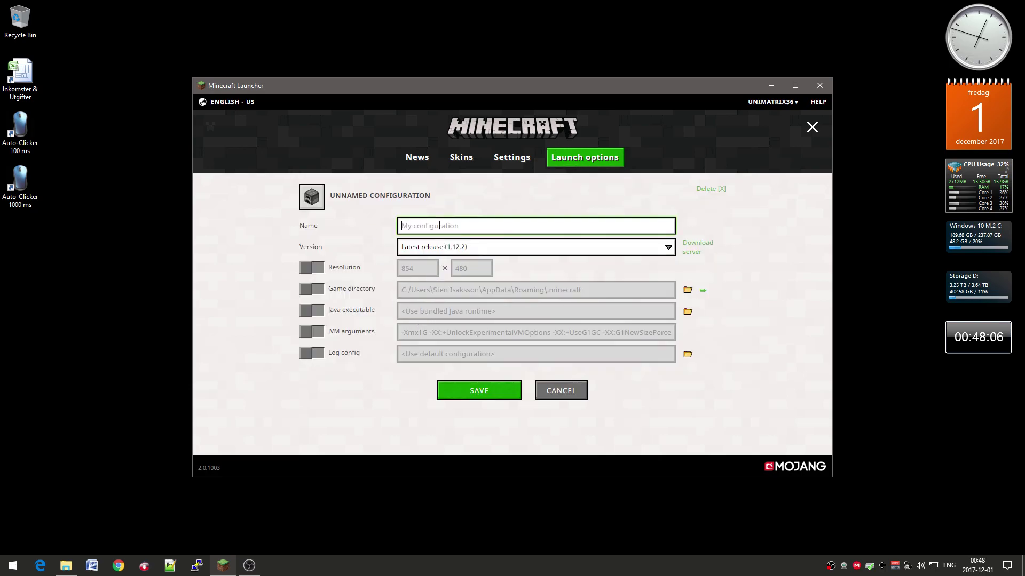
left_click(65, 566)
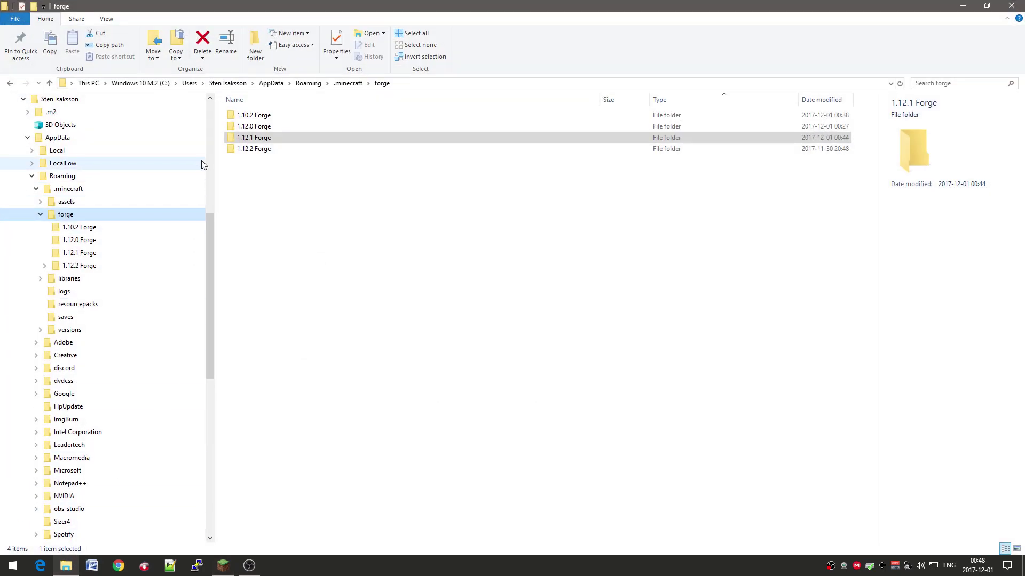
left_click(258, 139)
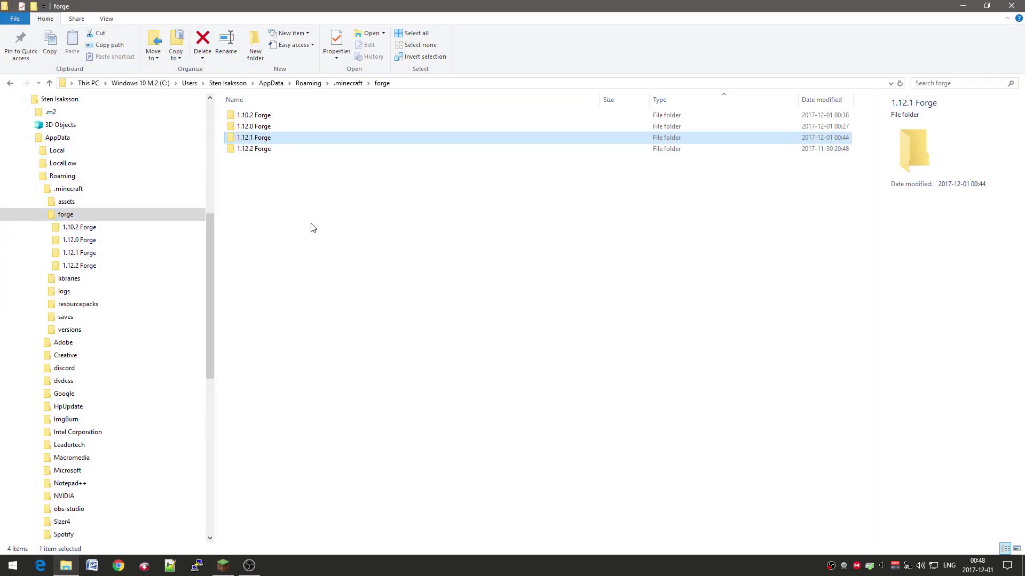
key("F2")
key("ctrl+c")
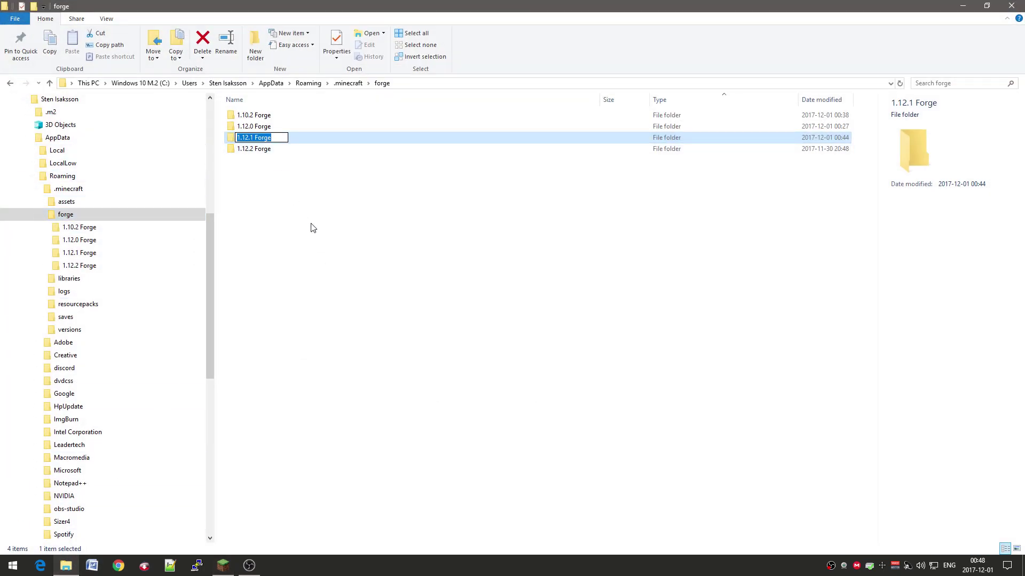
left_click(312, 227)
left_click(66, 565)
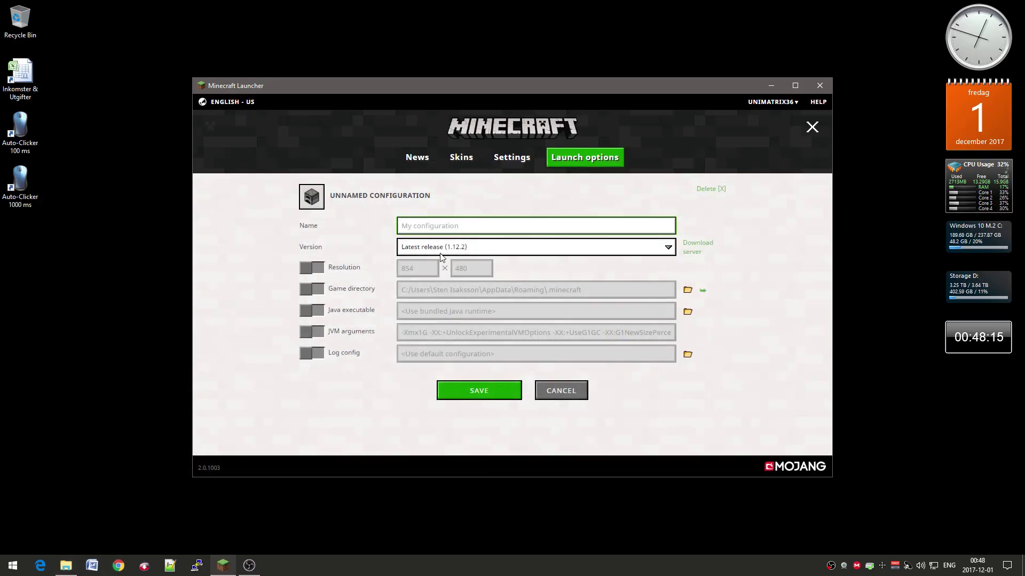
left_click(469, 227)
key("ctrl+v")
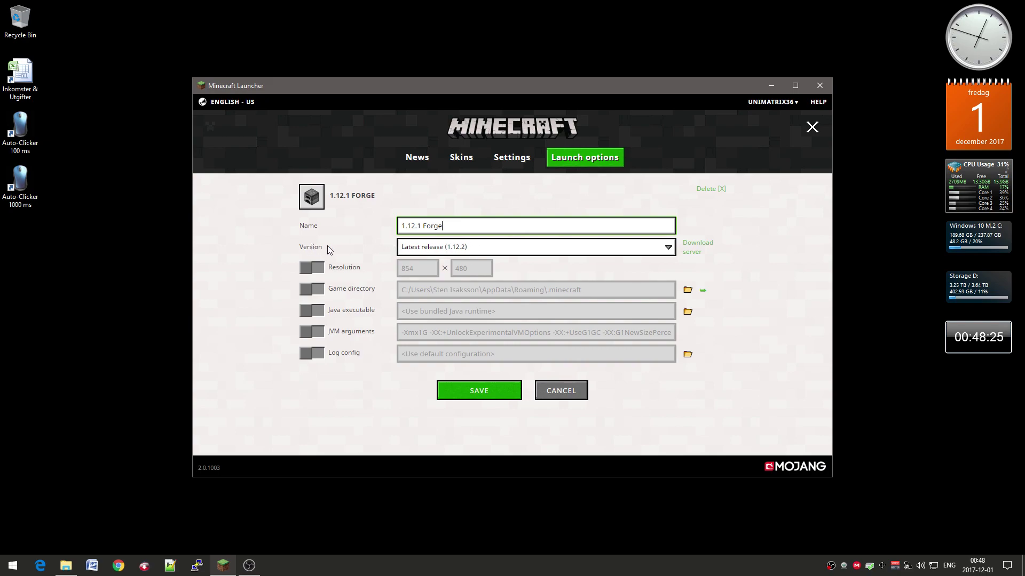
Set the new configuration's version to release 1.12.1-forge1.12.1-14.22.1.2485.
left_click(493, 251)
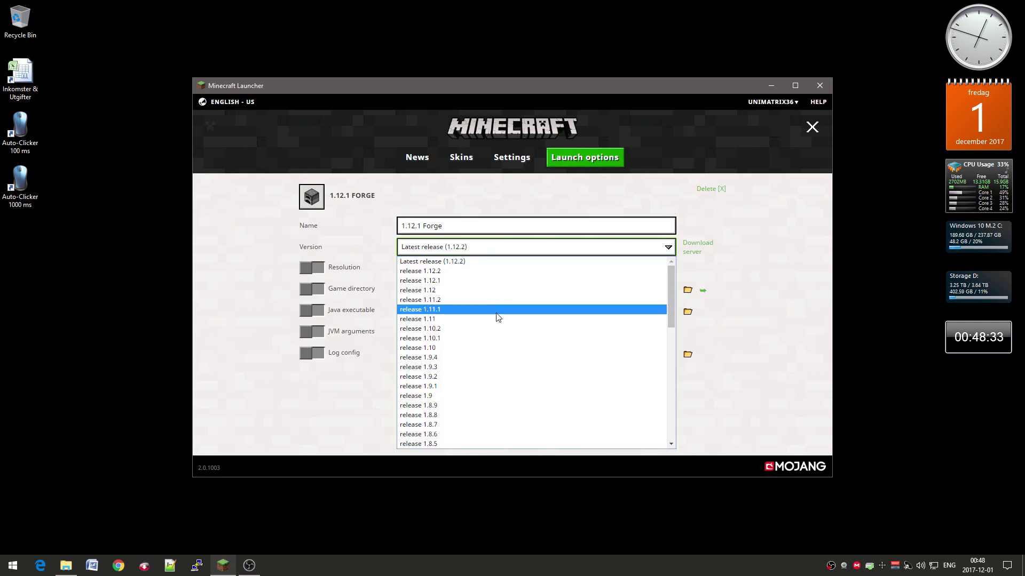
scroll(491, 350, "down", 9)
scroll(491, 352, "down", 3)
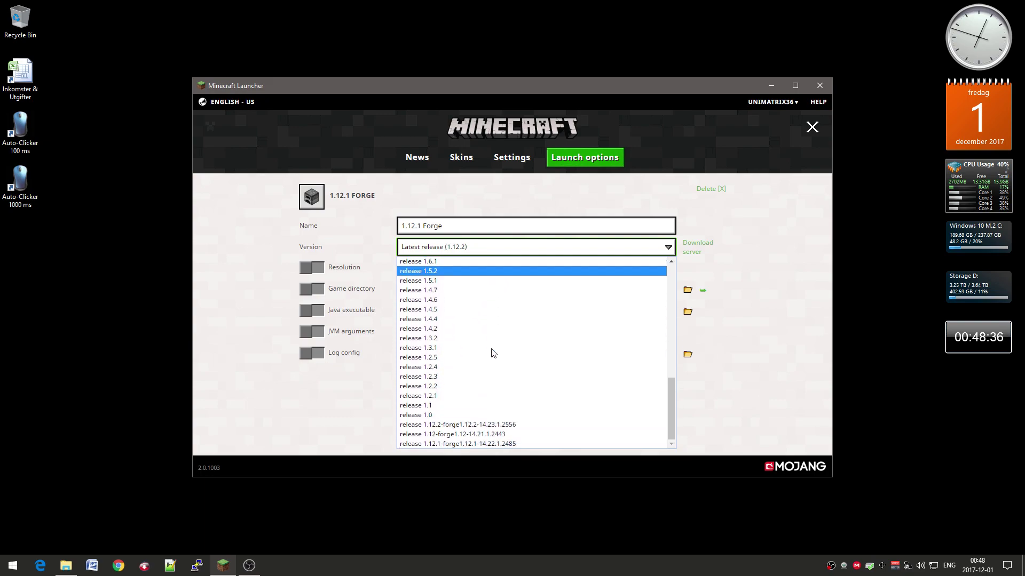
left_click(546, 444)
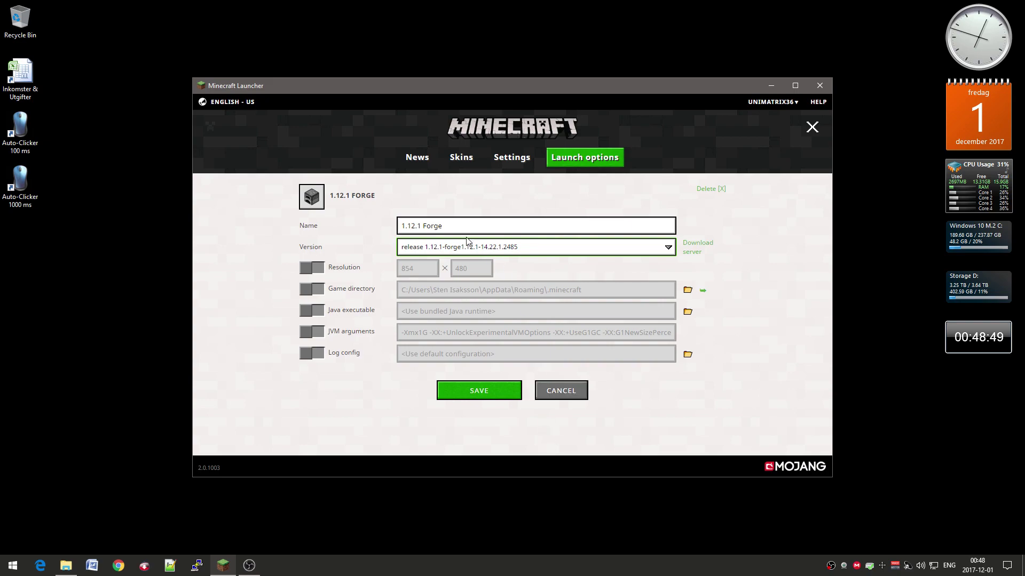
left_click(435, 251)
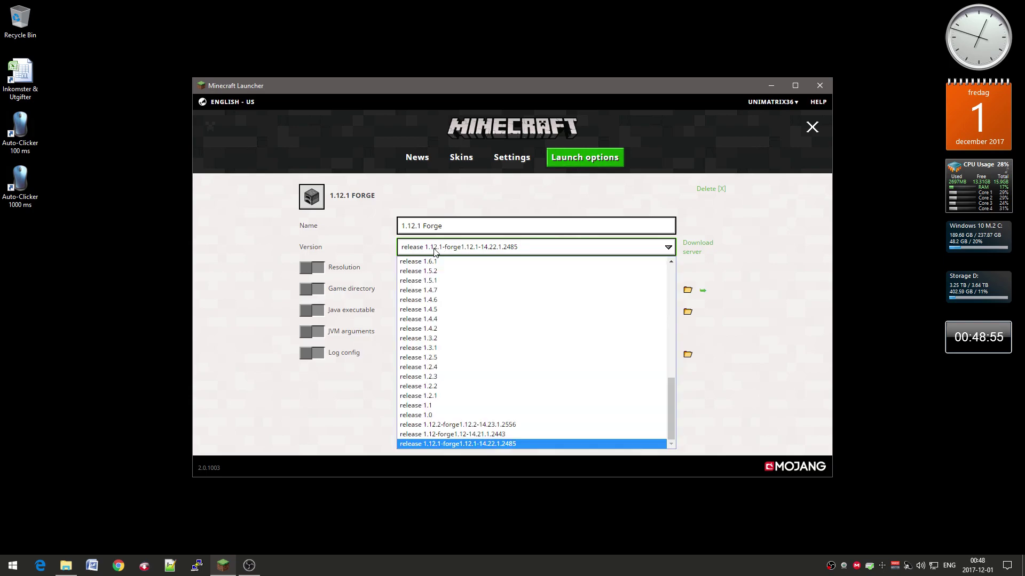
left_click(435, 250)
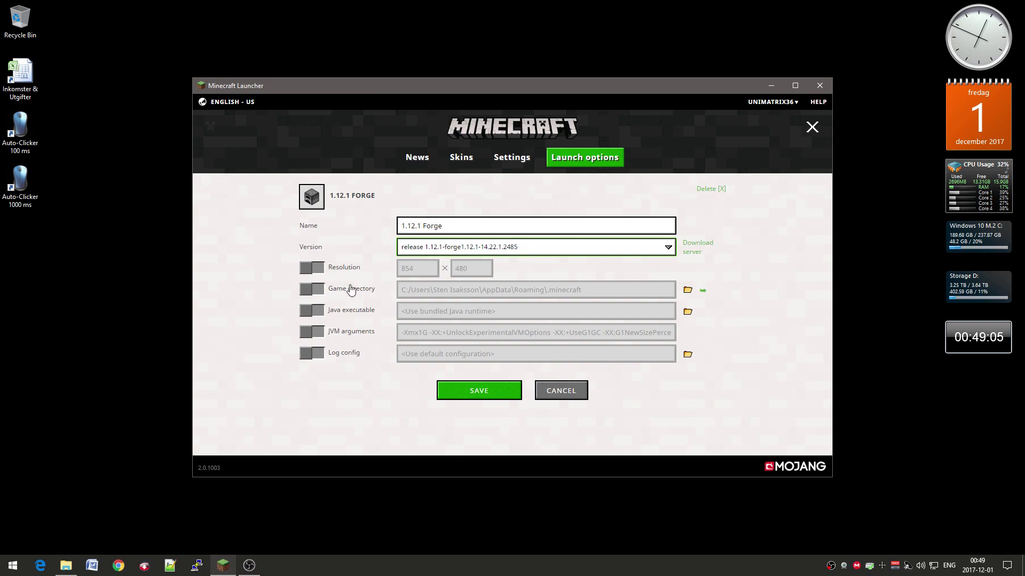
Enable a custom game directory and extend its path with \forge\1.12.1 Forge, matching the folder name in File Explorer.
left_click(332, 297)
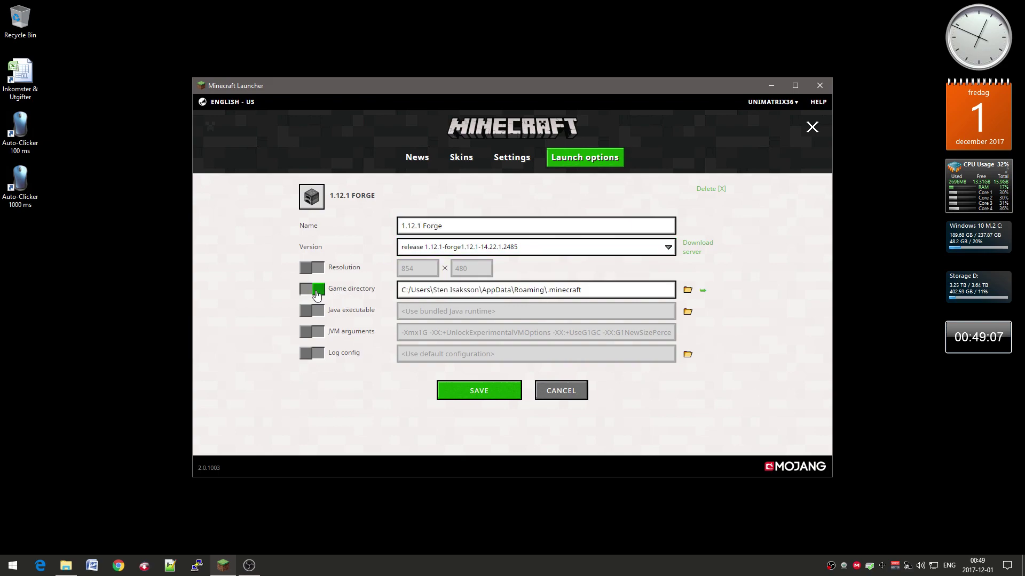
left_click(617, 290)
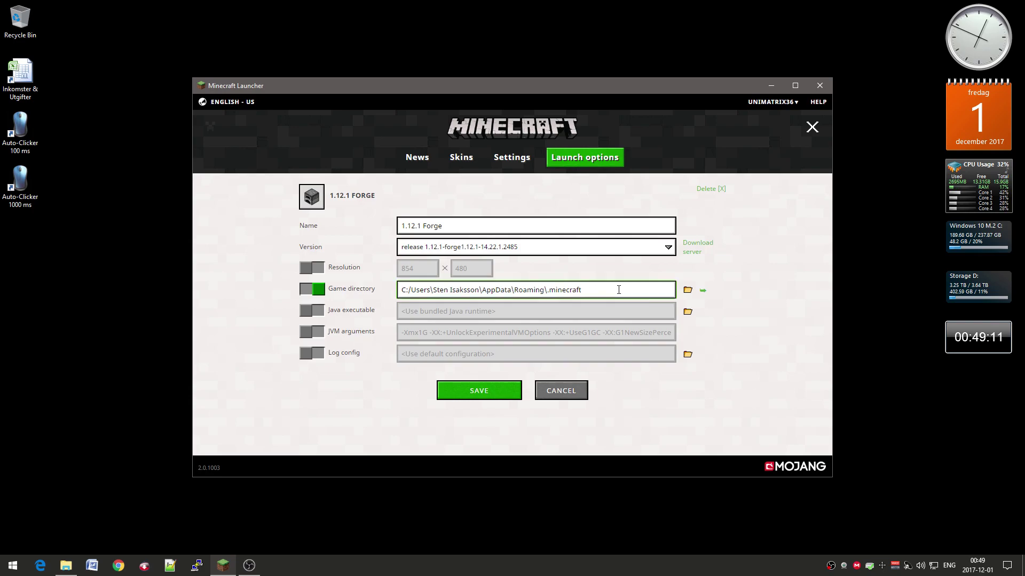
left_click(66, 565)
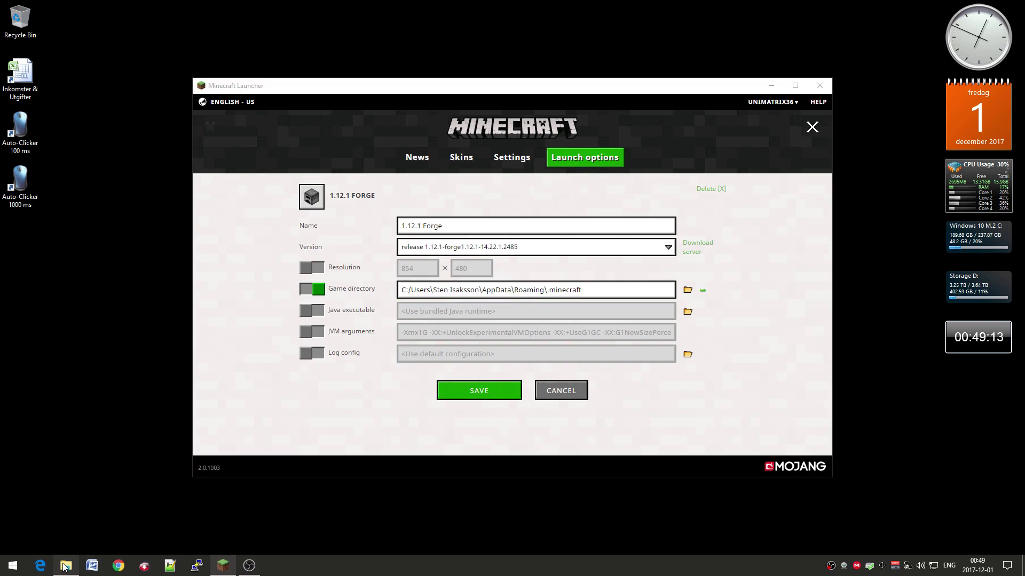
left_click(272, 138)
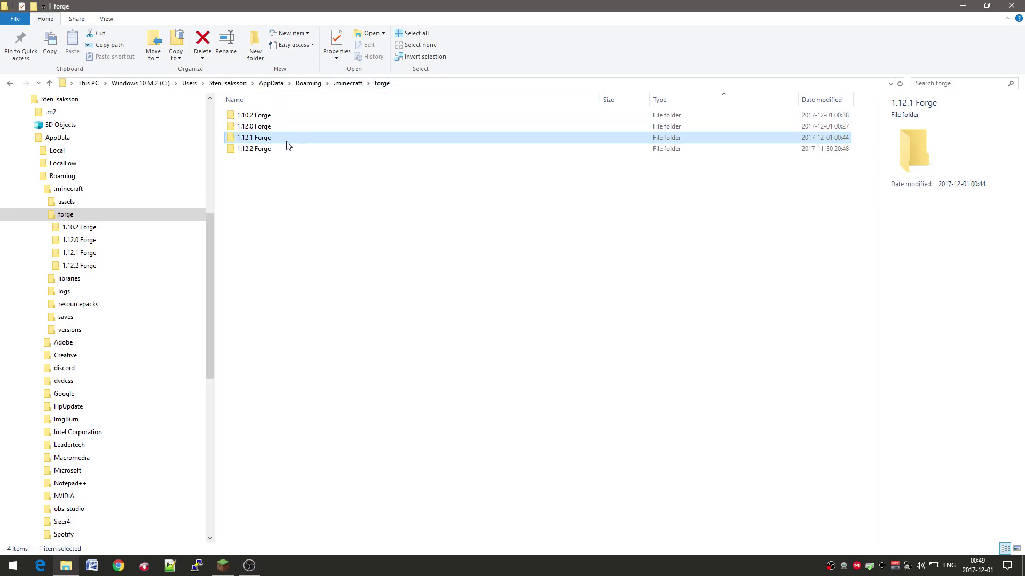
left_click(66, 566)
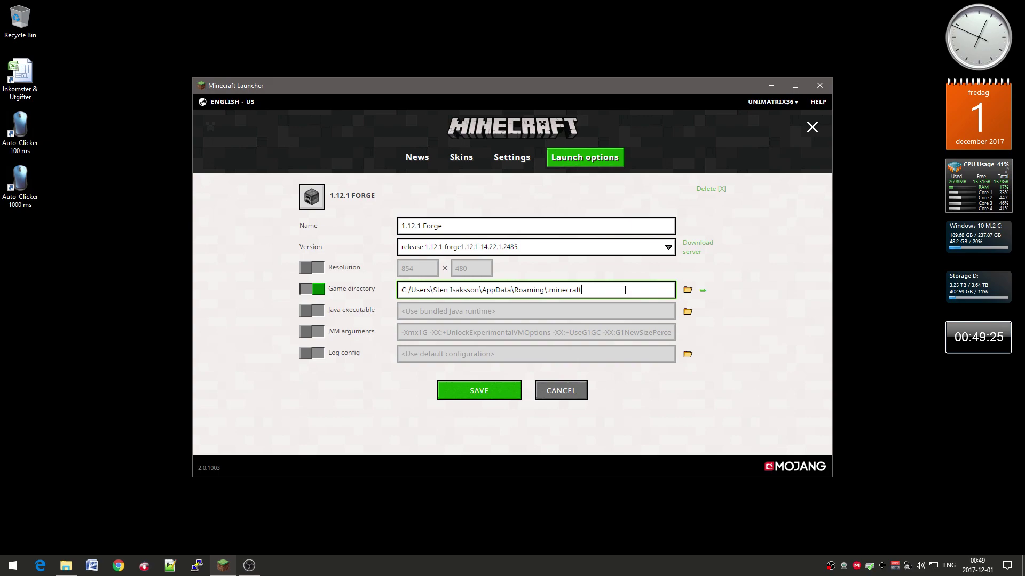
type("\\forge\\")
key("ctrl+v")
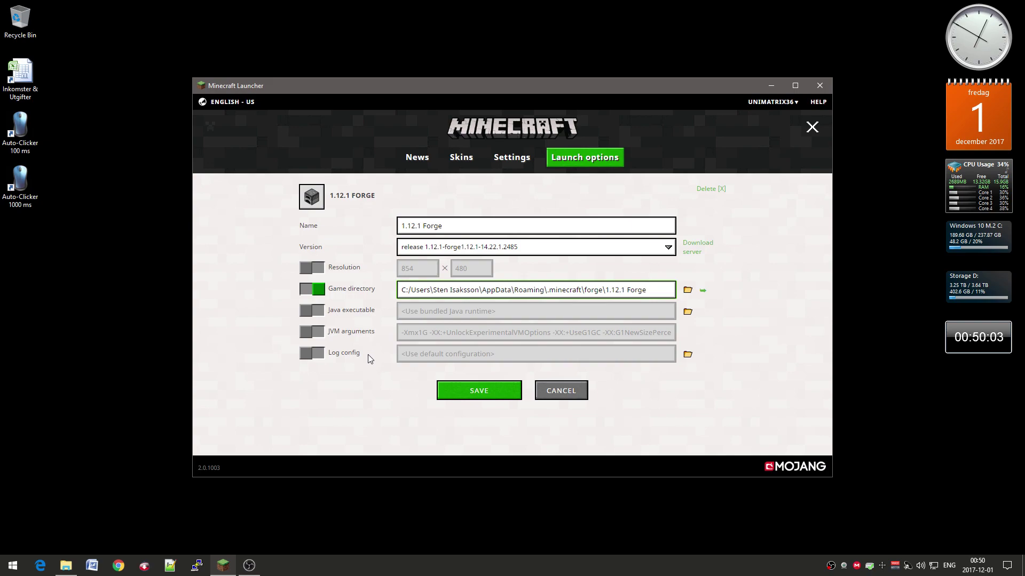
Enable a custom Java executable and browse for it in C:\Program Files.
left_click(332, 315)
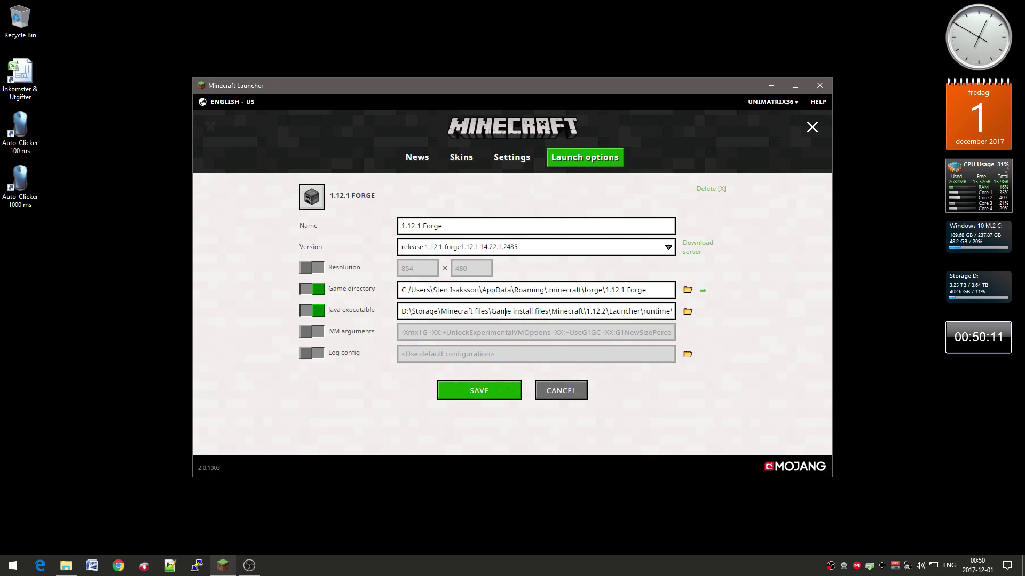
left_click(688, 311)
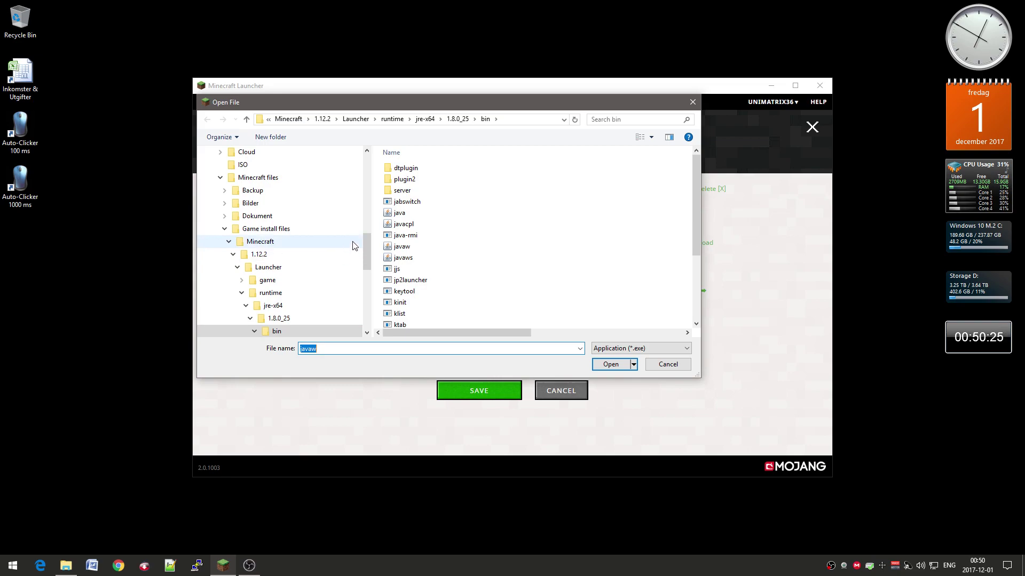
left_click_drag(367, 243, 366, 204)
left_click(328, 229)
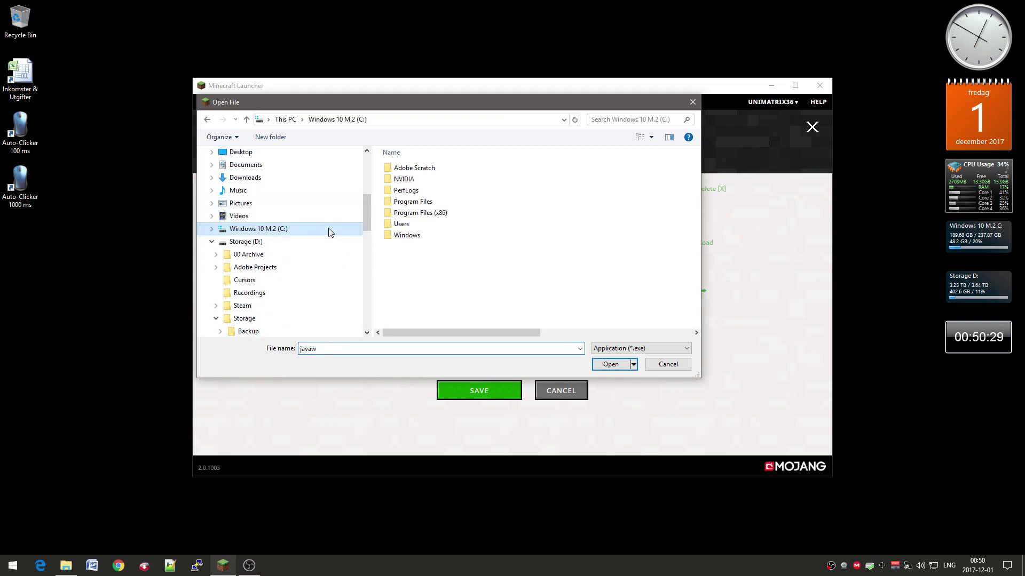
double_click(434, 202)
left_click(433, 247)
scroll(329, 294, "down", 1)
left_click(325, 292)
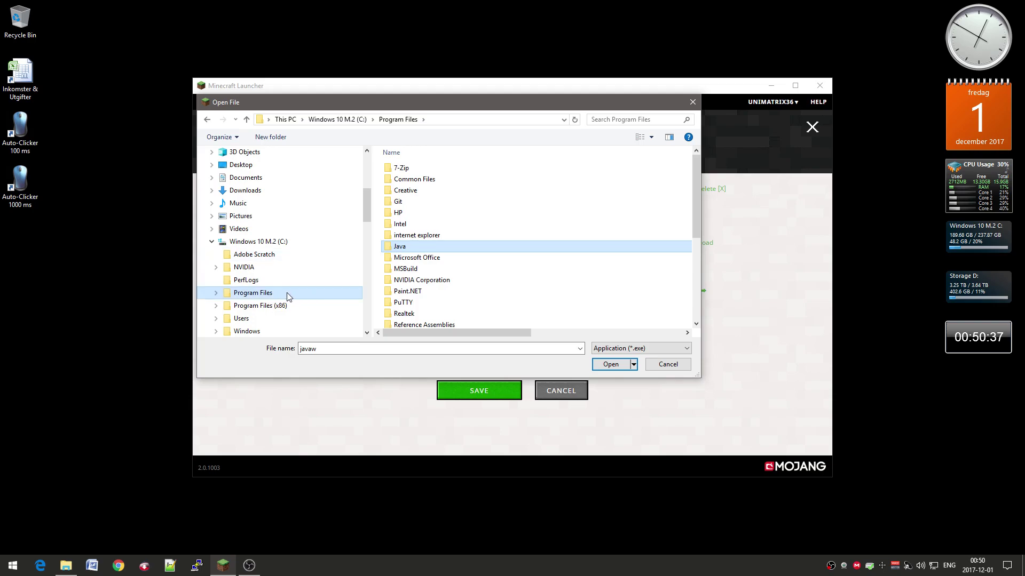
Choose javaw from the Java\jre1.8.0_151\bin folder as the Java executable.
left_click(458, 248)
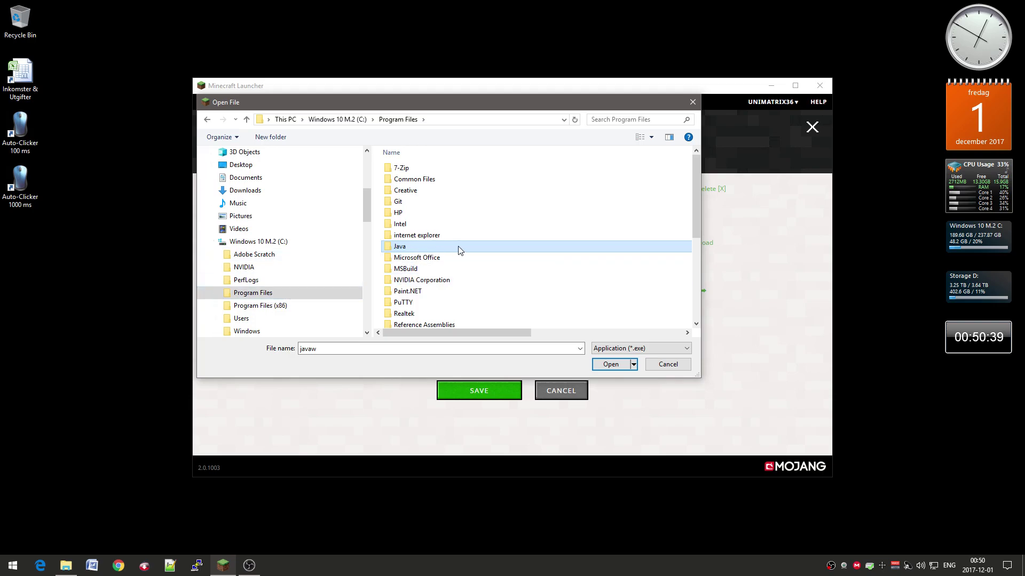
double_click(459, 249)
left_click(423, 169)
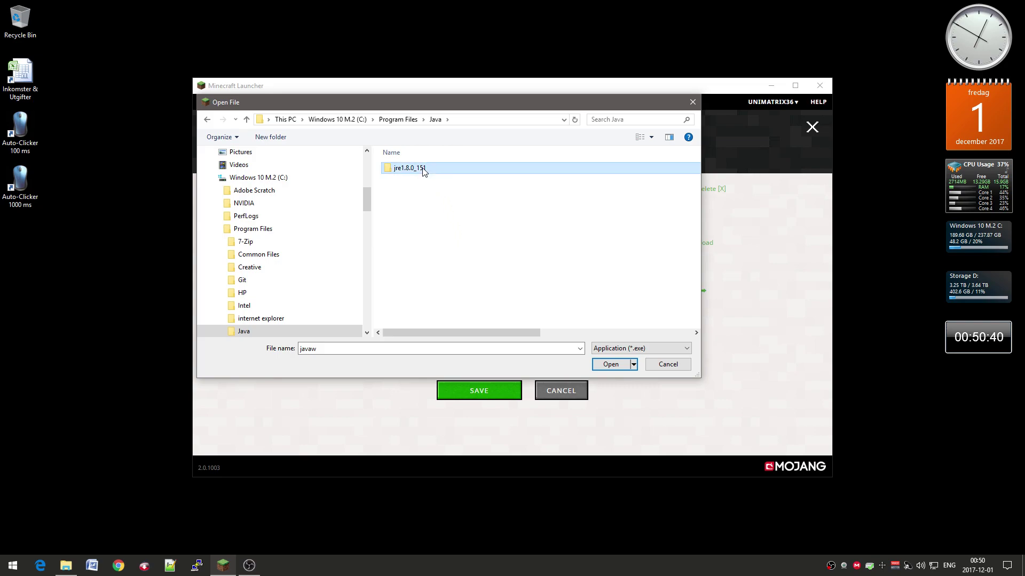
double_click(423, 169)
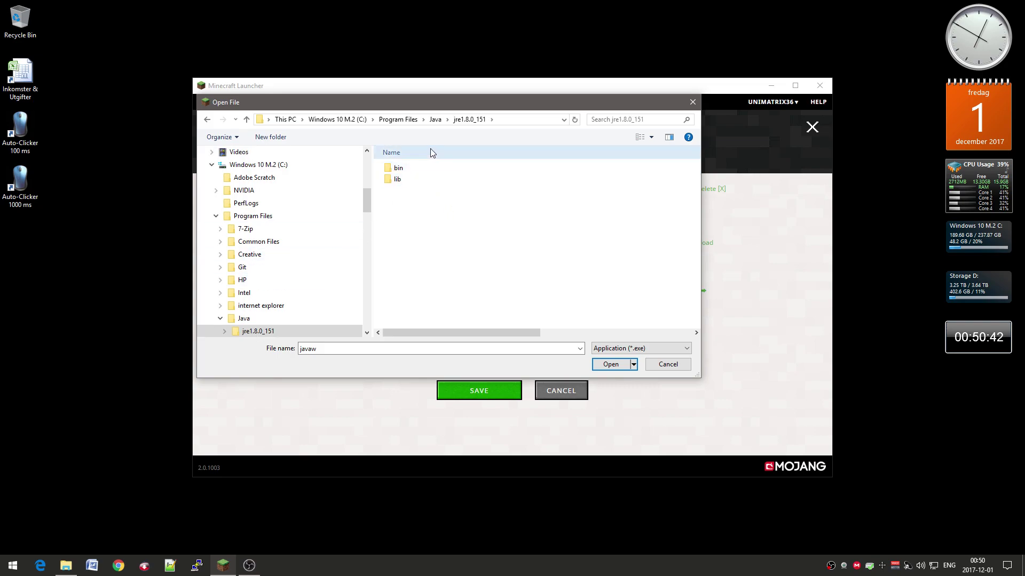
double_click(425, 169)
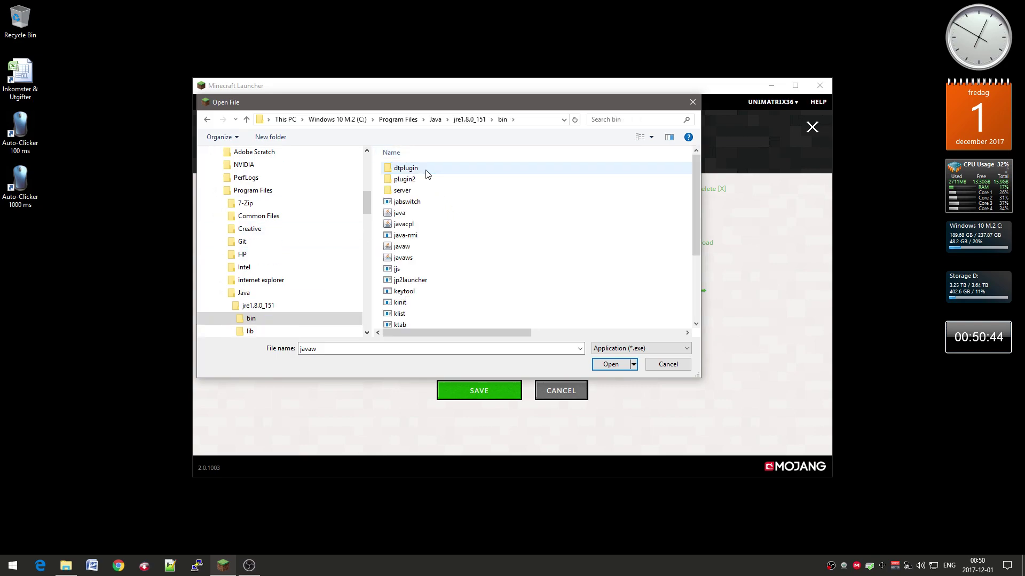
left_click(482, 247)
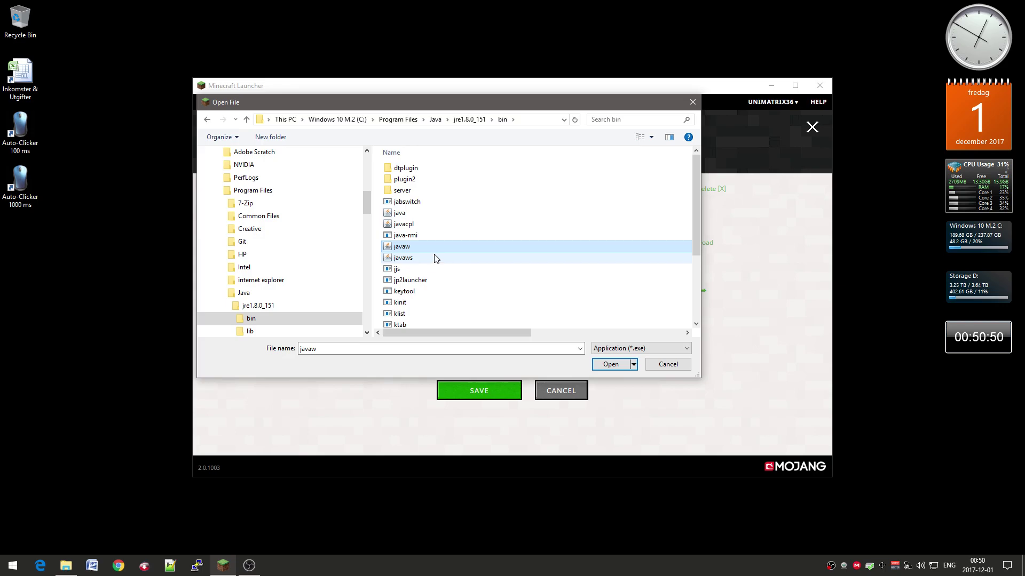
left_click(608, 365)
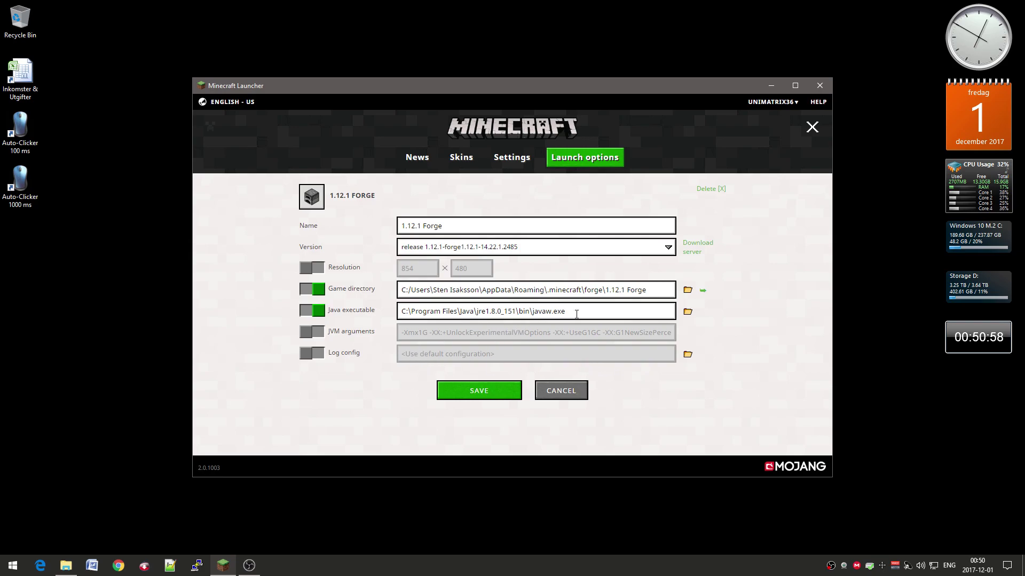
Enable custom JVM arguments, change the -Xmx memory value to 8G, and save the launch configuration.
left_click(352, 337)
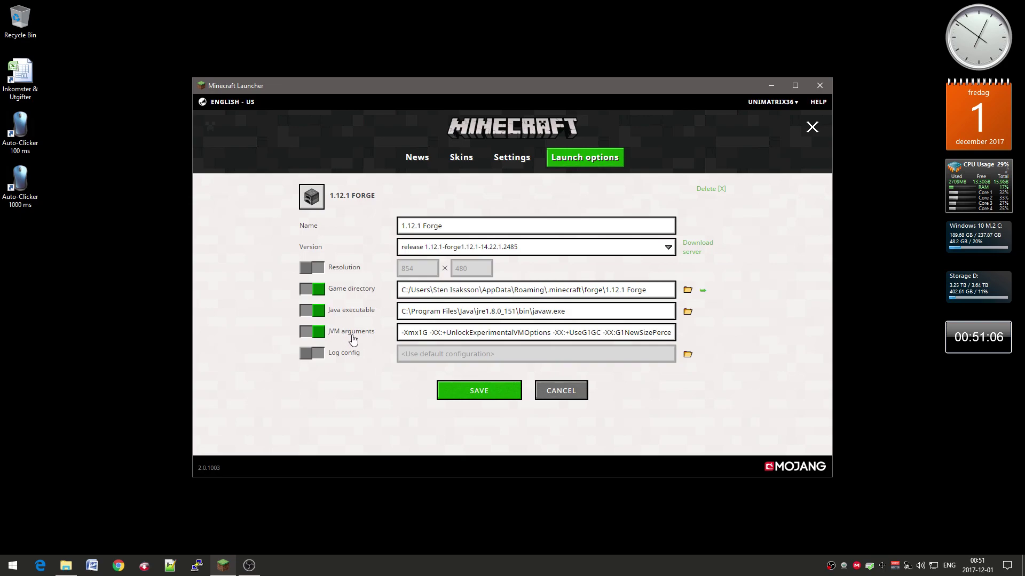
left_click(425, 333)
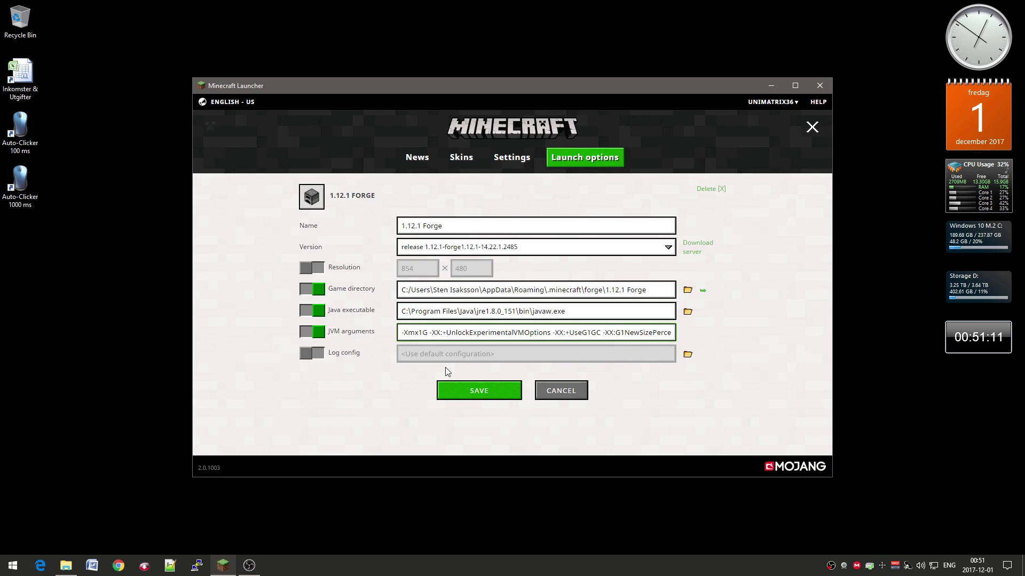
key("BackSpace")
type("8")
left_click(498, 395)
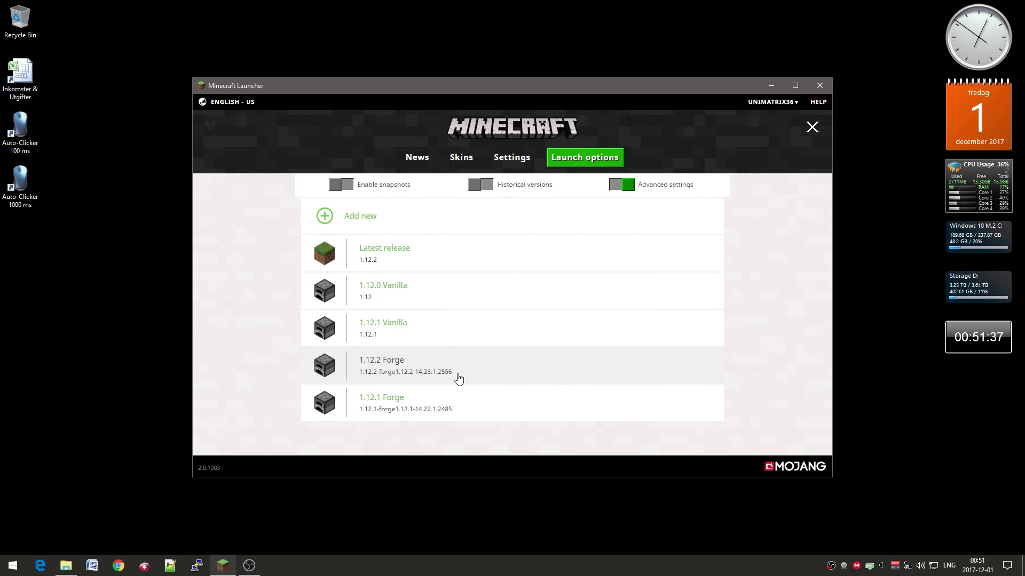
Select the 1.12.1 Forge configuration on the launcher's News page and start the game with it.
left_click(410, 162)
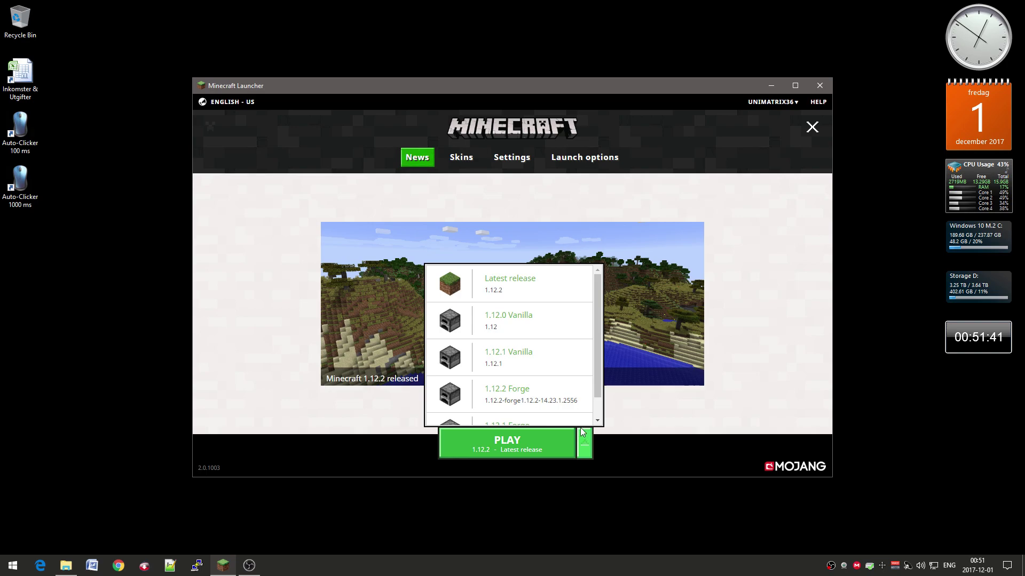
scroll(571, 395, "down", 1)
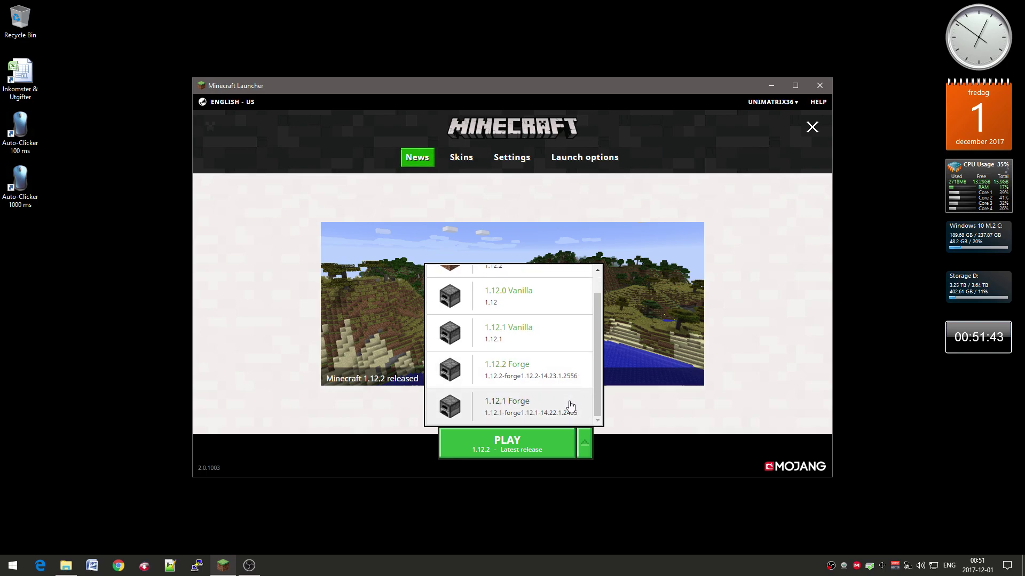
left_click(570, 405)
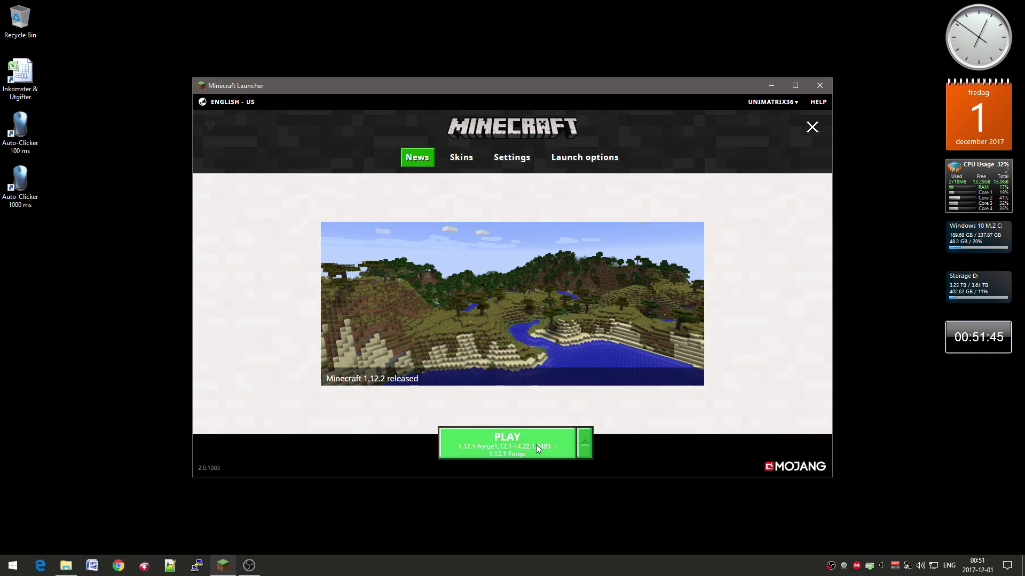
left_click(536, 444)
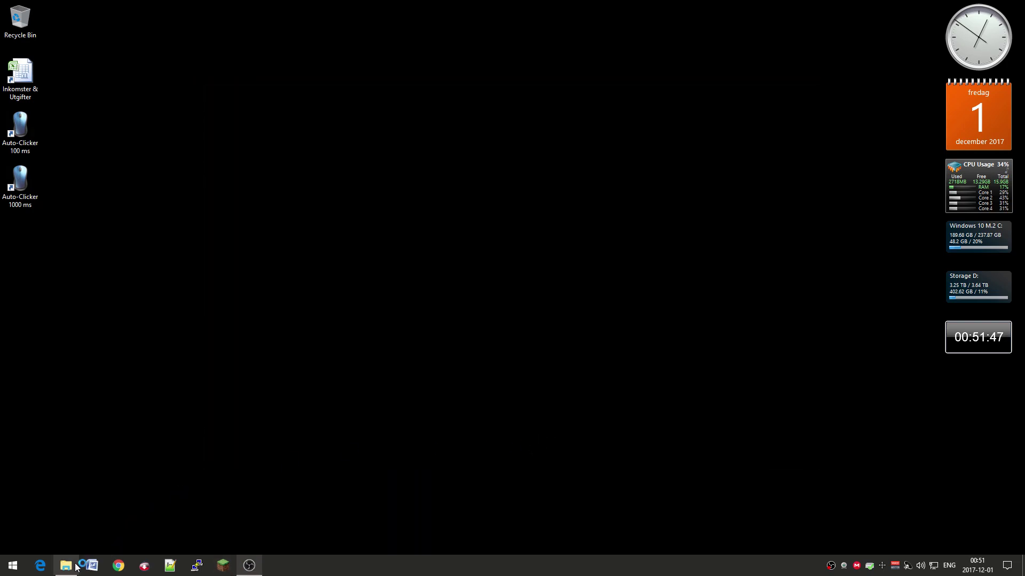
Open the 1.12.1 Forge folder in File Explorer while the game loads, and quit Minecraft from its main menu.
left_click(75, 566)
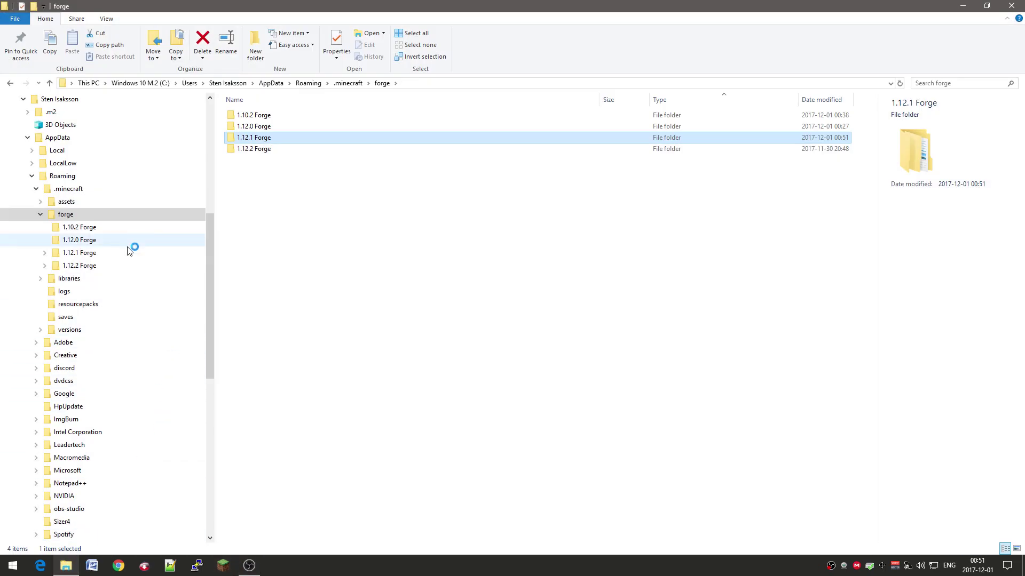
left_click(130, 252)
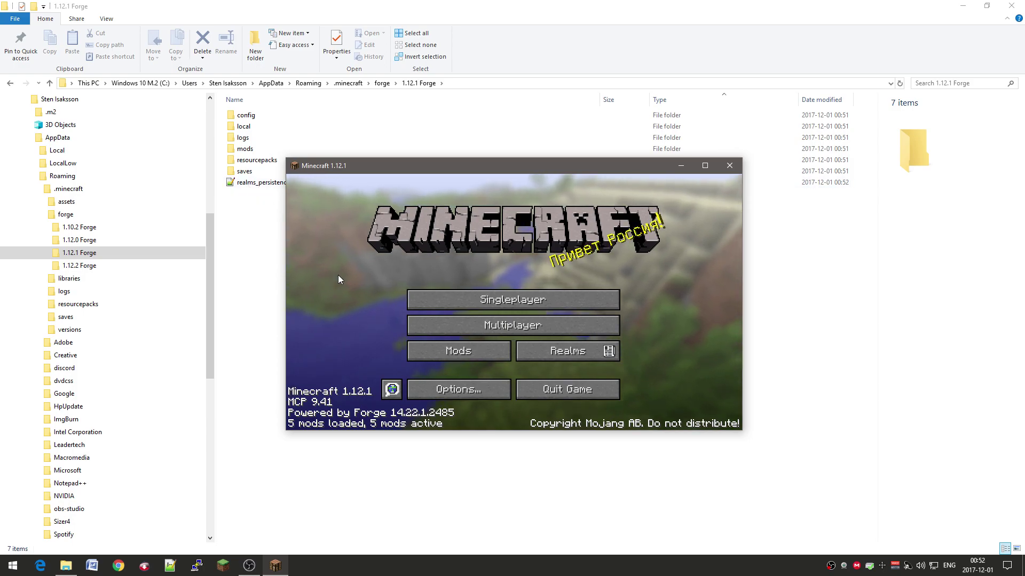
left_click(589, 393)
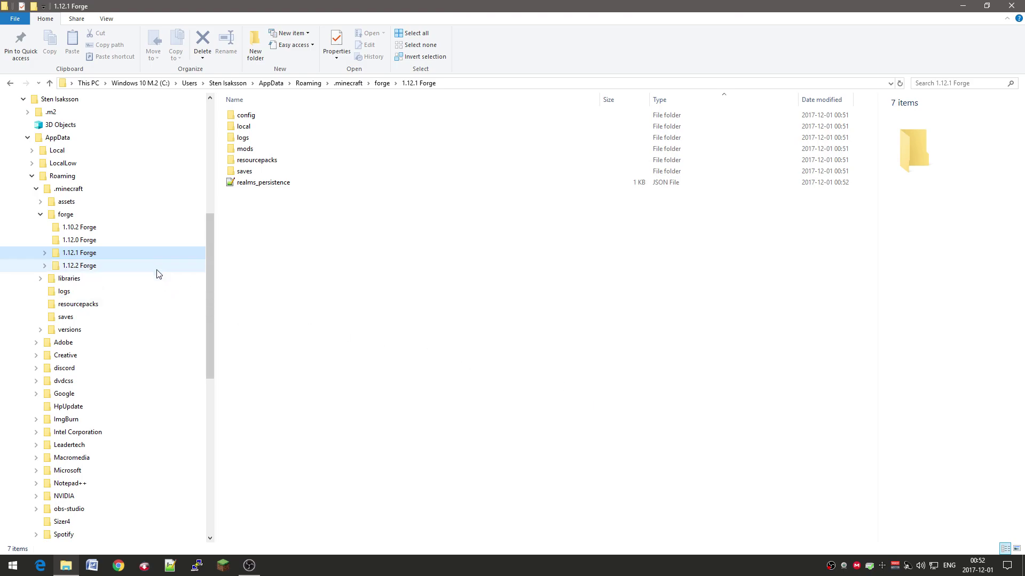
Check the mods and saves entries in 1.12.1 Forge, look into the 1.10.2 Forge folder, and reopen the Minecraft Launcher.
left_click(262, 153)
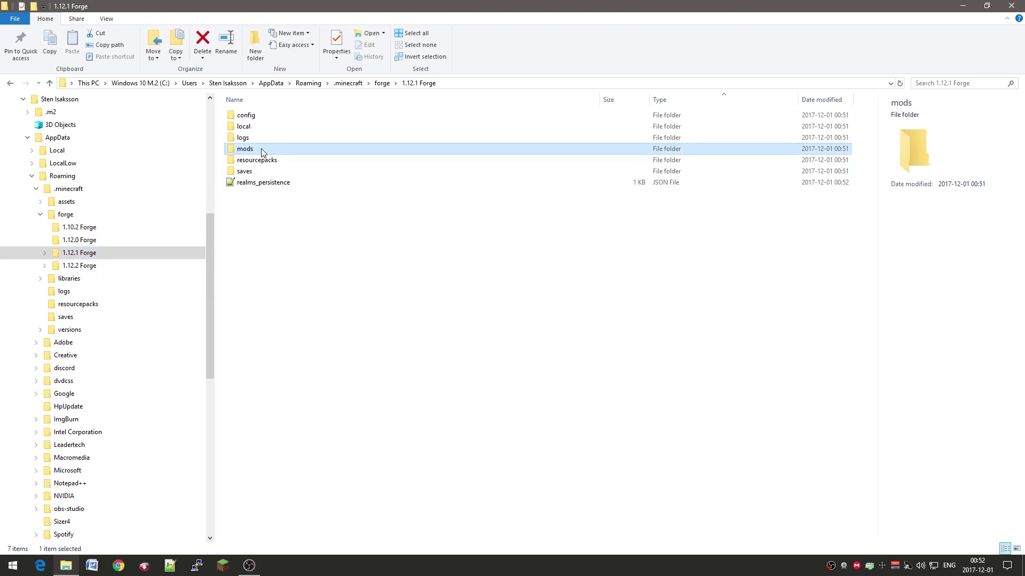
left_click(262, 175)
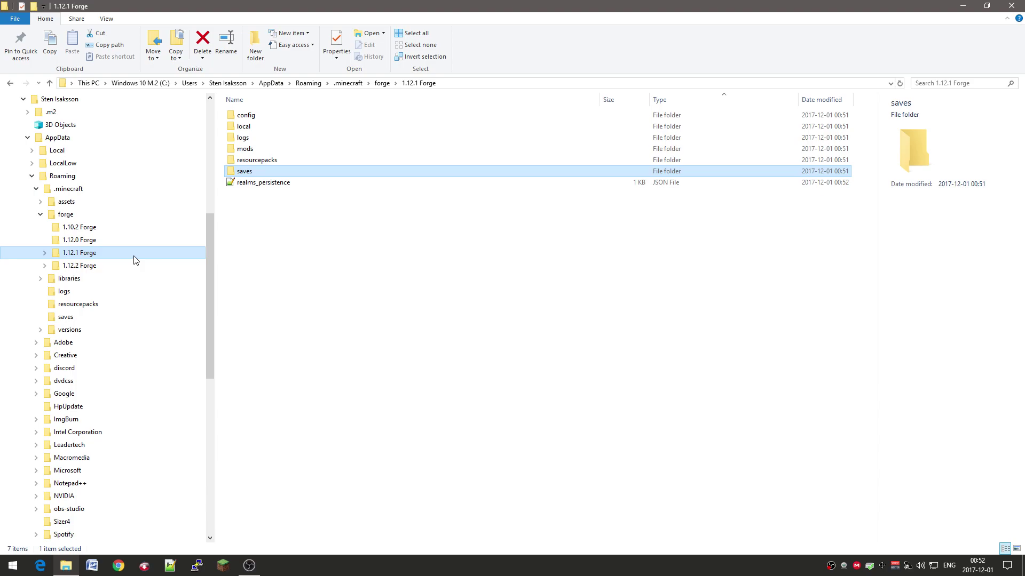
left_click(134, 231)
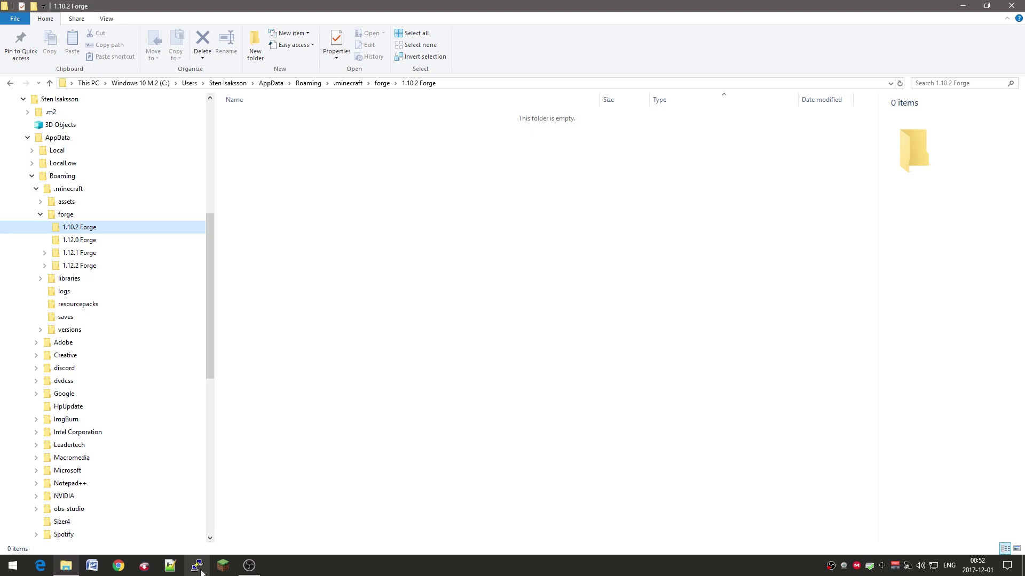
left_click(222, 567)
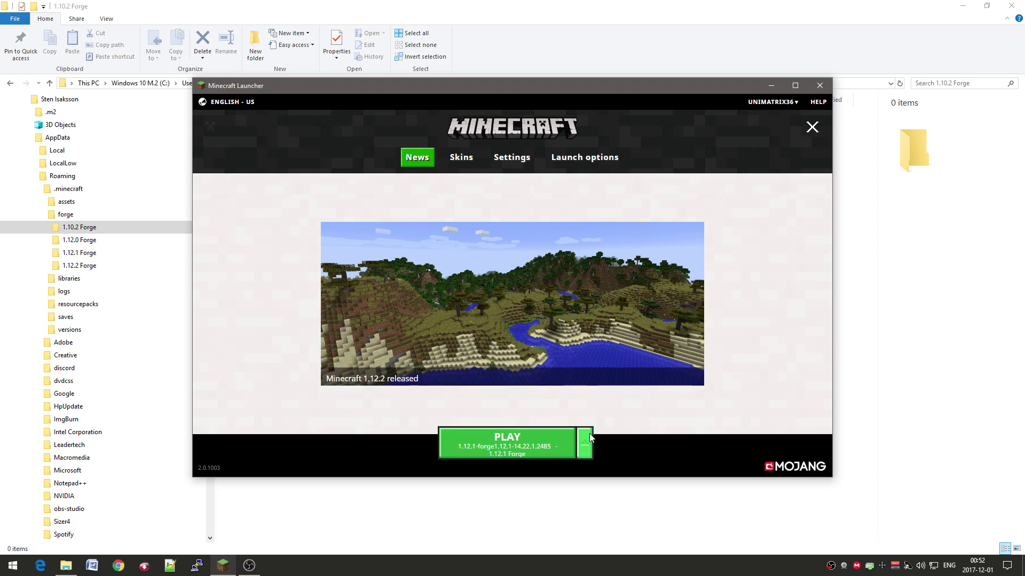
Add a launch configuration named 1.10.2 Vanilla that uses release 1.10.2, and save it.
left_click(570, 161)
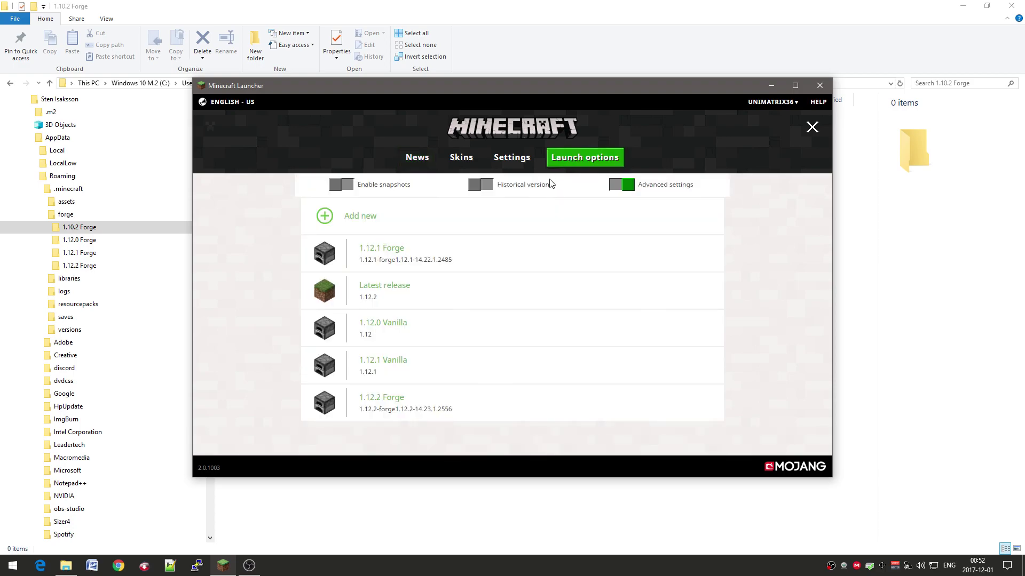
left_click(365, 218)
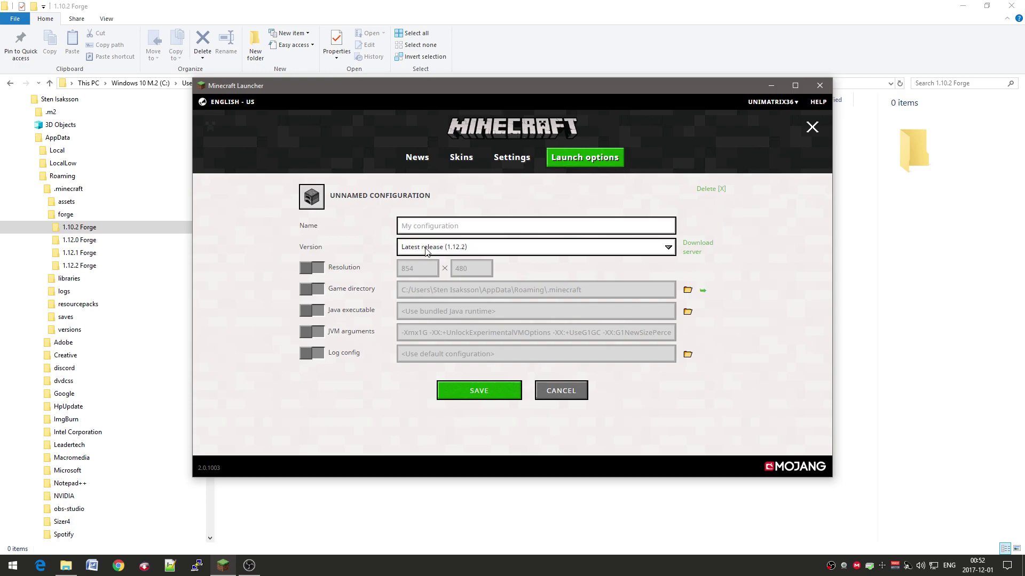
left_click(428, 226)
type("1.10.2")
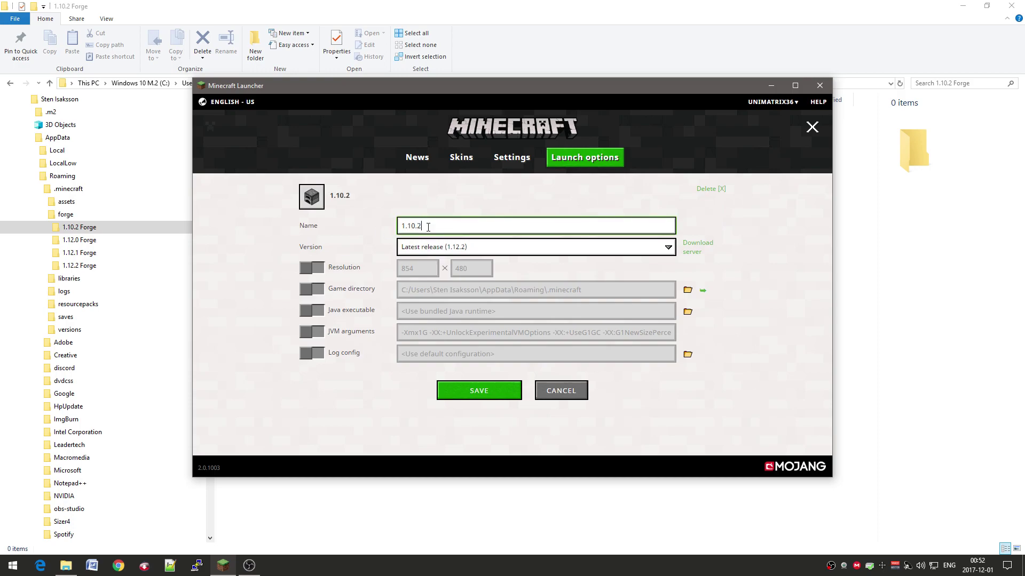
type(" Vanilla")
left_click(500, 248)
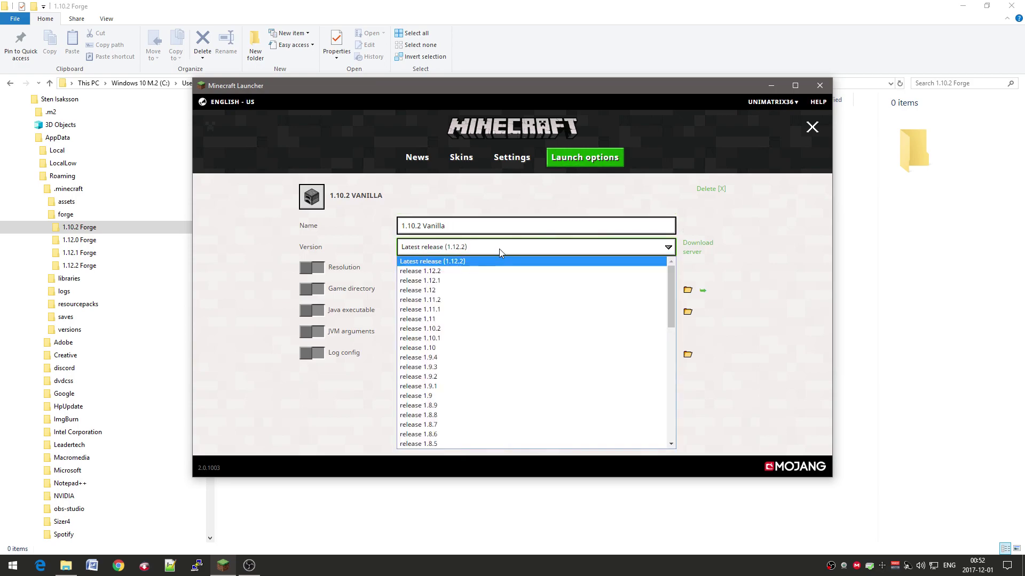
left_click(505, 329)
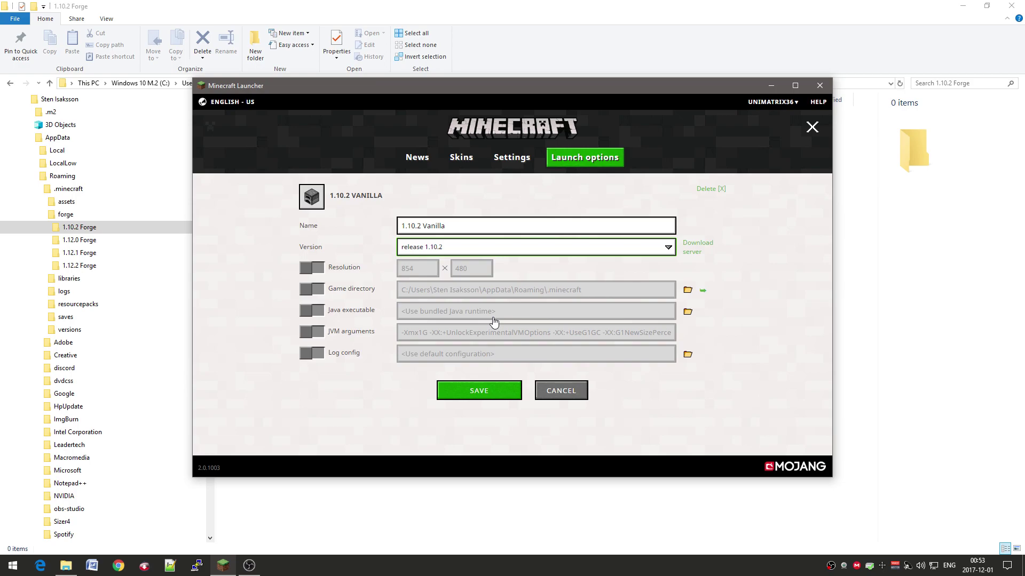
left_click(494, 390)
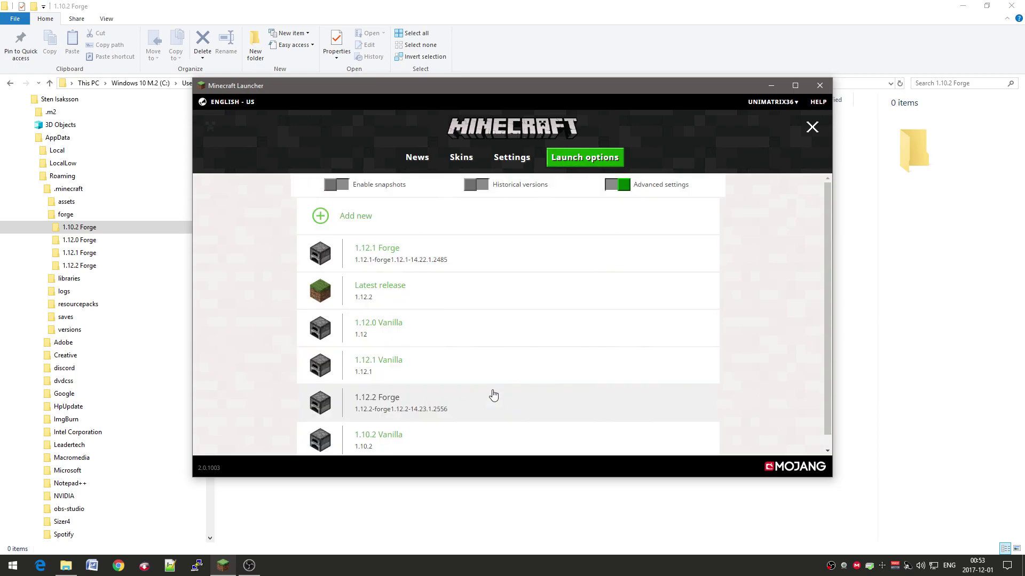
Start the game once with the 1.10.2 Vanilla configuration, and quit Minecraft from its main menu.
left_click(418, 158)
left_click(582, 441)
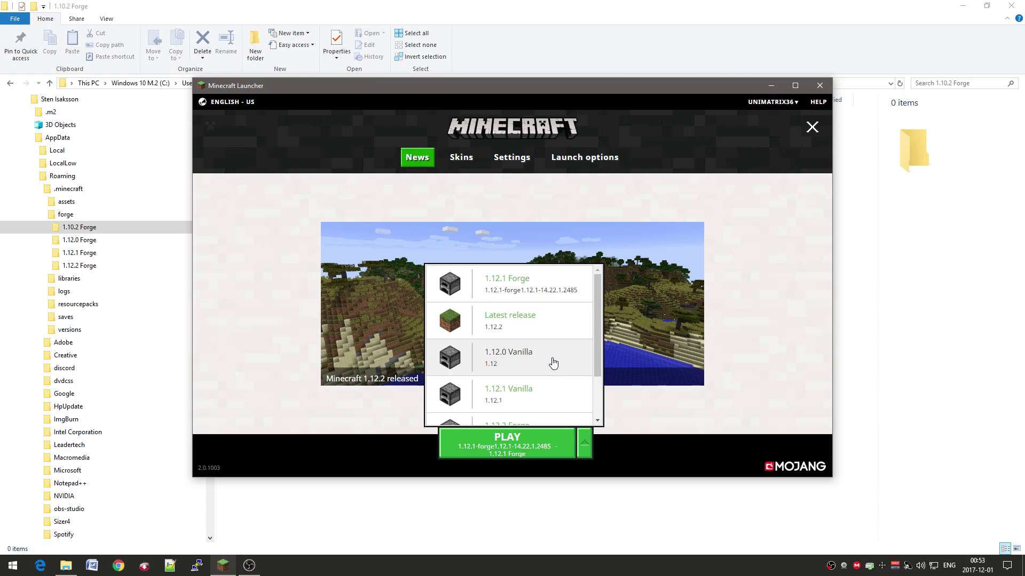
scroll(553, 363, "down", 2)
left_click(562, 388)
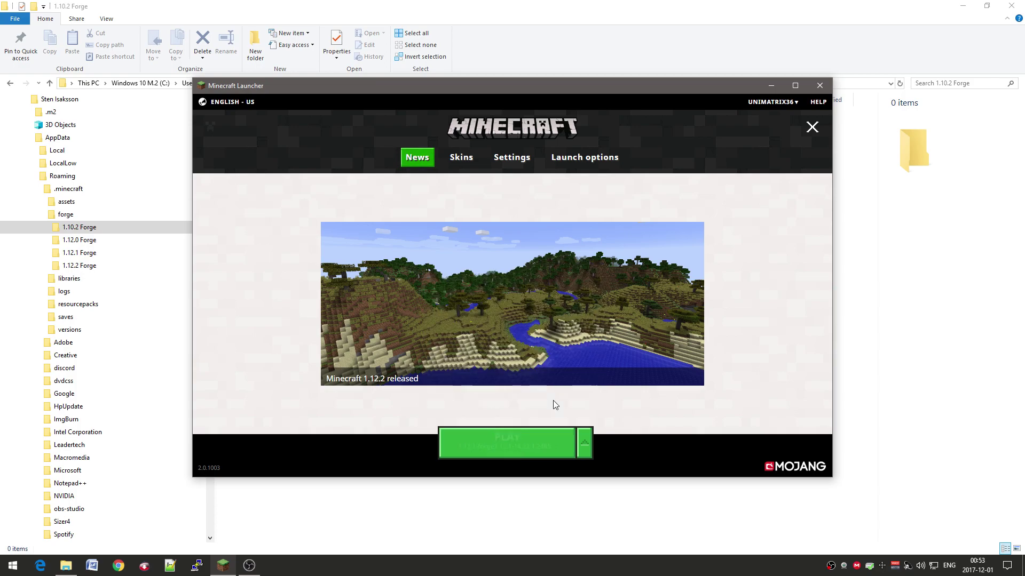
left_click(540, 444)
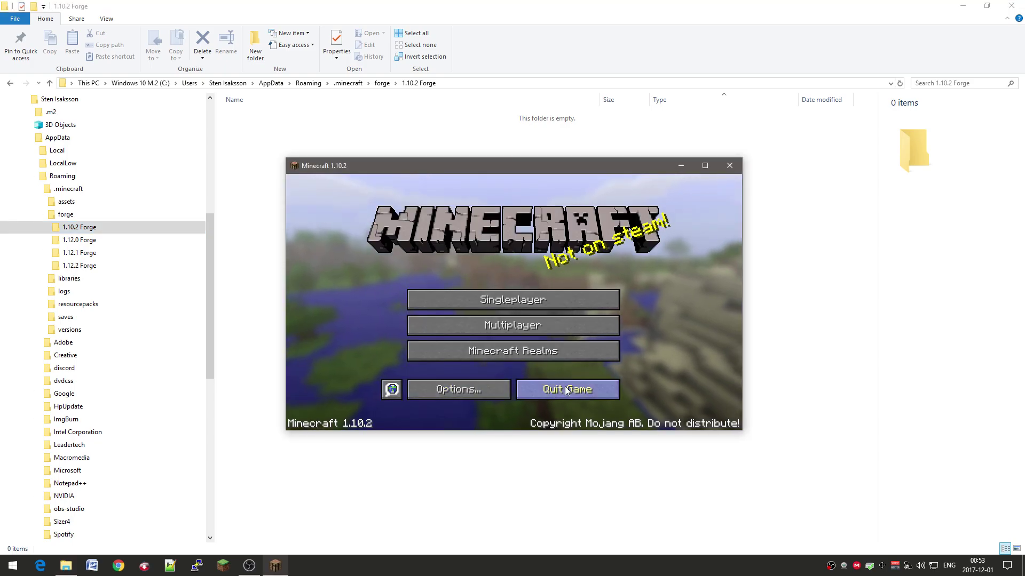
left_click(567, 390)
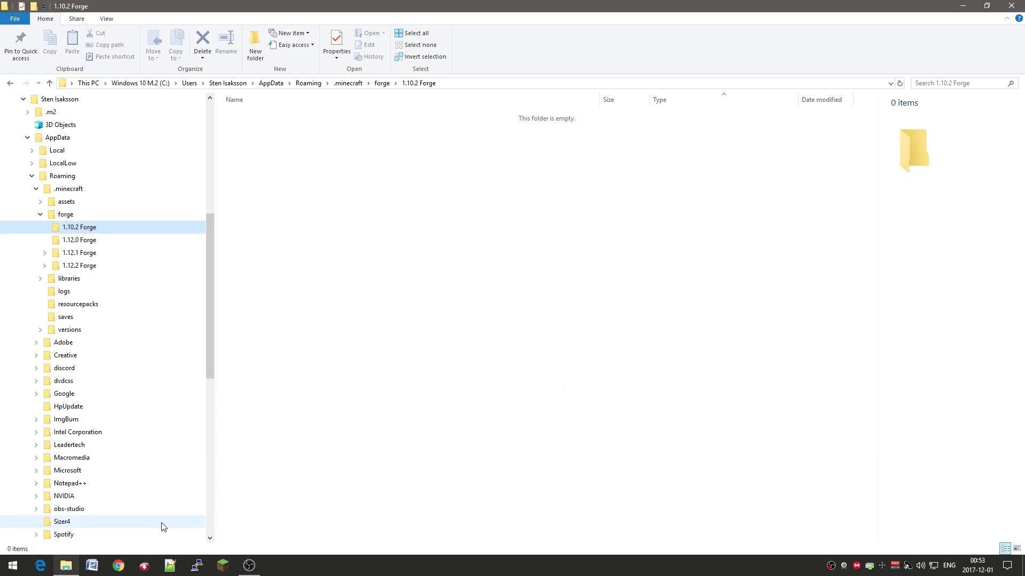
Switch to Chrome and open the bookmarked Minecraft Forge downloads page for Minecraft version 1.10.2.
left_click(118, 565)
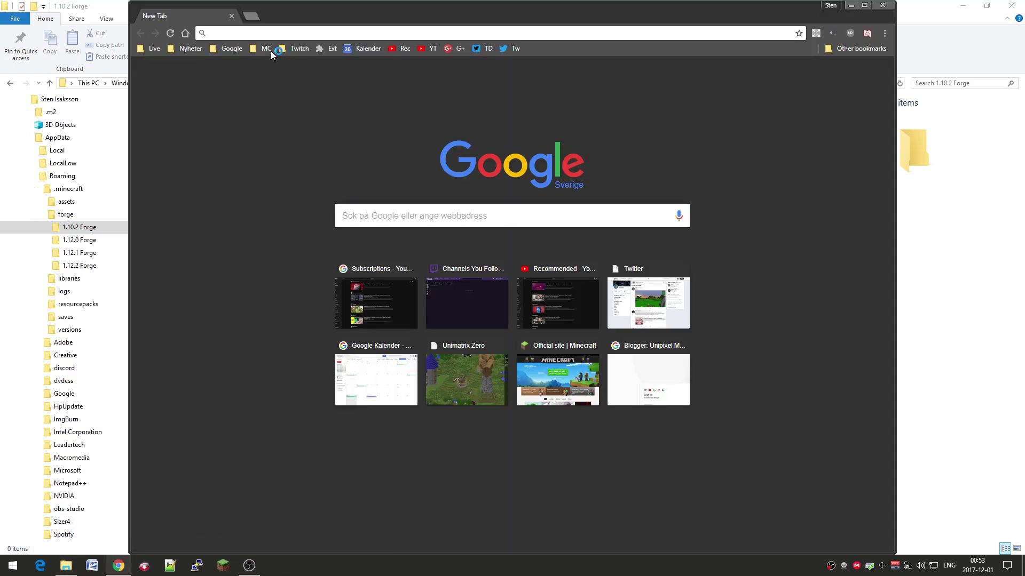
left_click(269, 49)
mouse_move(307, 99)
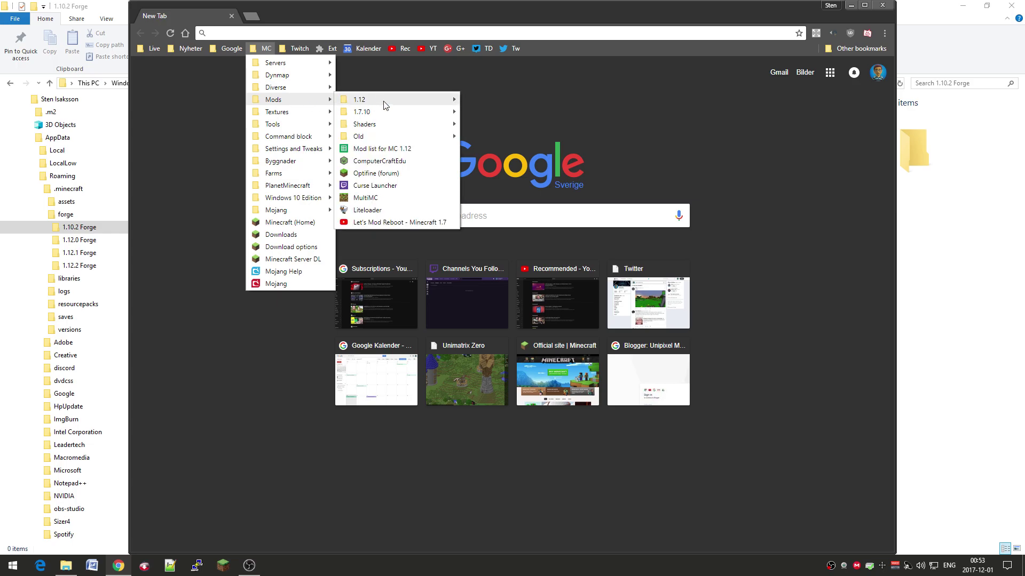
mouse_move(386, 105)
left_click(517, 113)
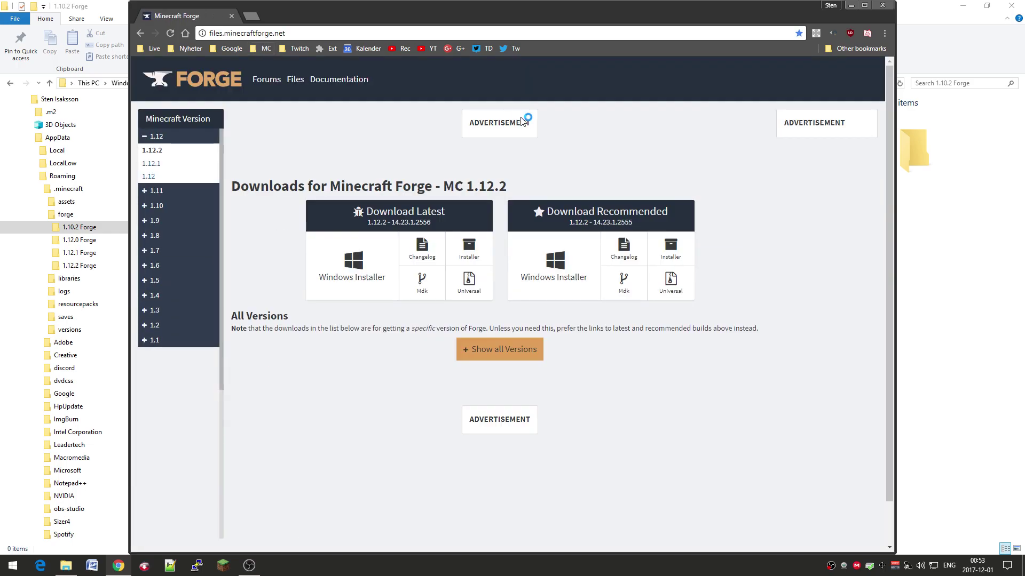
left_click(170, 206)
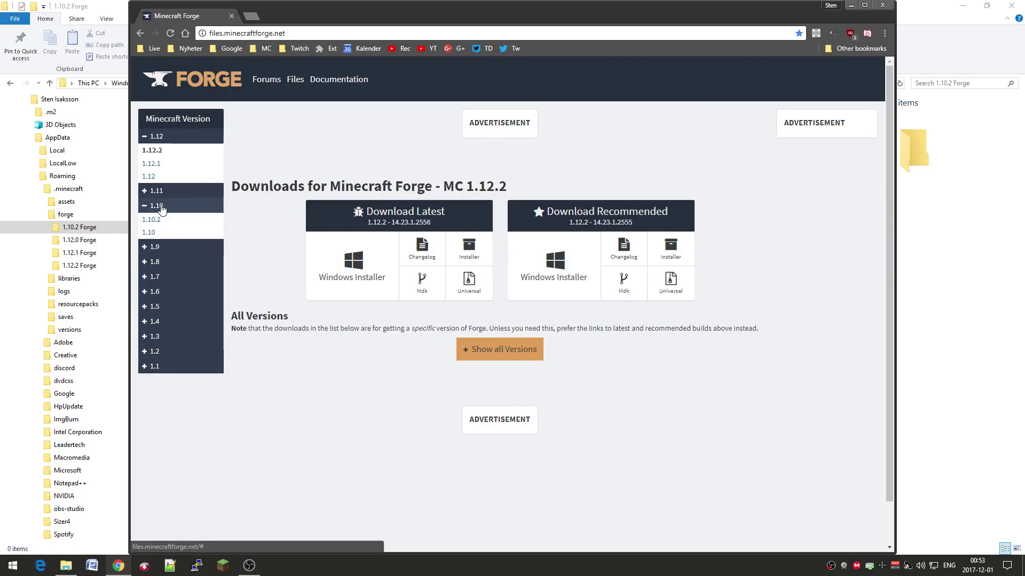
left_click(171, 226)
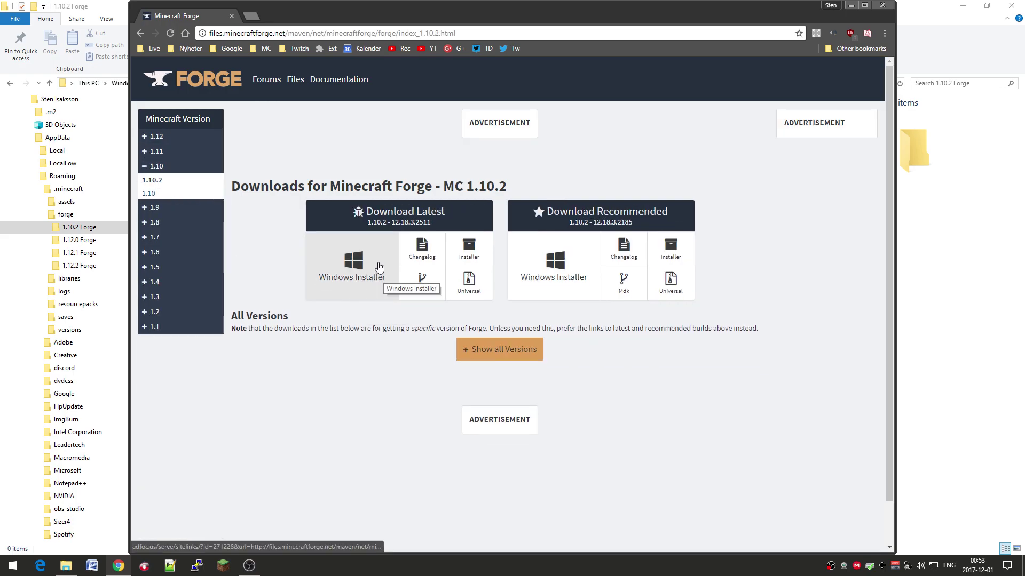
Download the latest Forge Windows installer into a new 1.10.2 folder inside Minecraft files\Mods, and close Chrome.
left_click(381, 263)
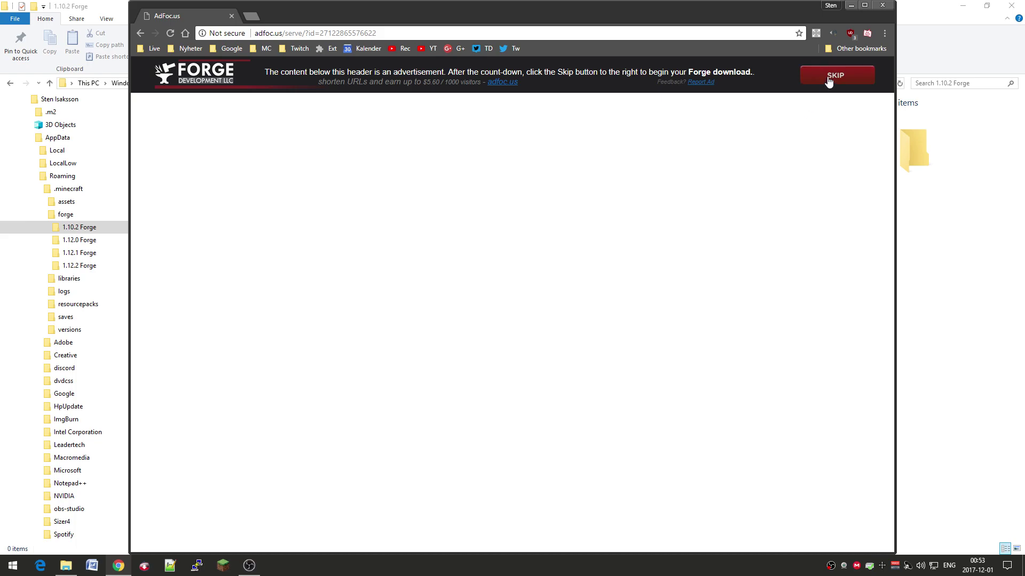
left_click(828, 81)
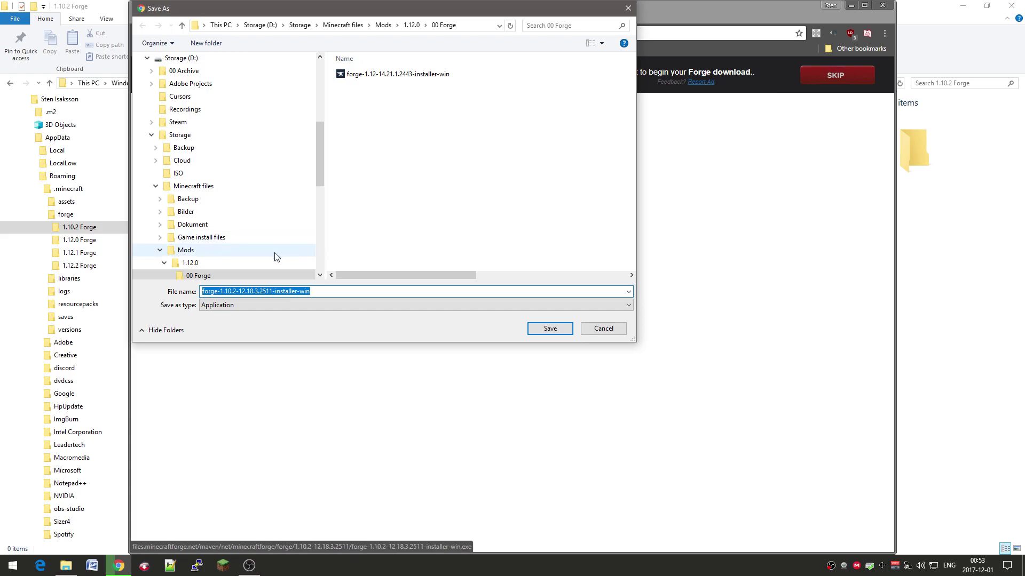
left_click(272, 256)
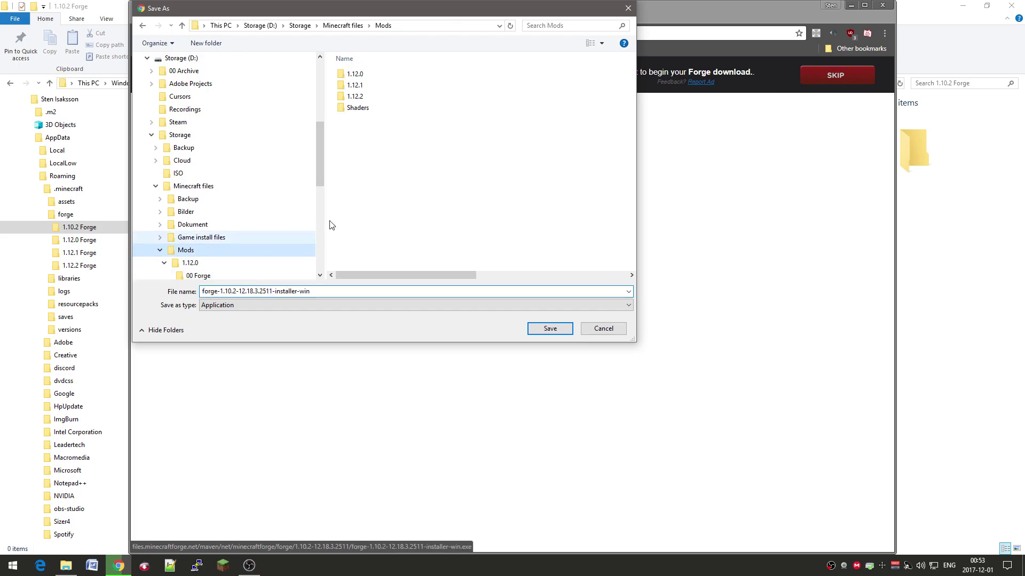
left_click(215, 44)
type("1")
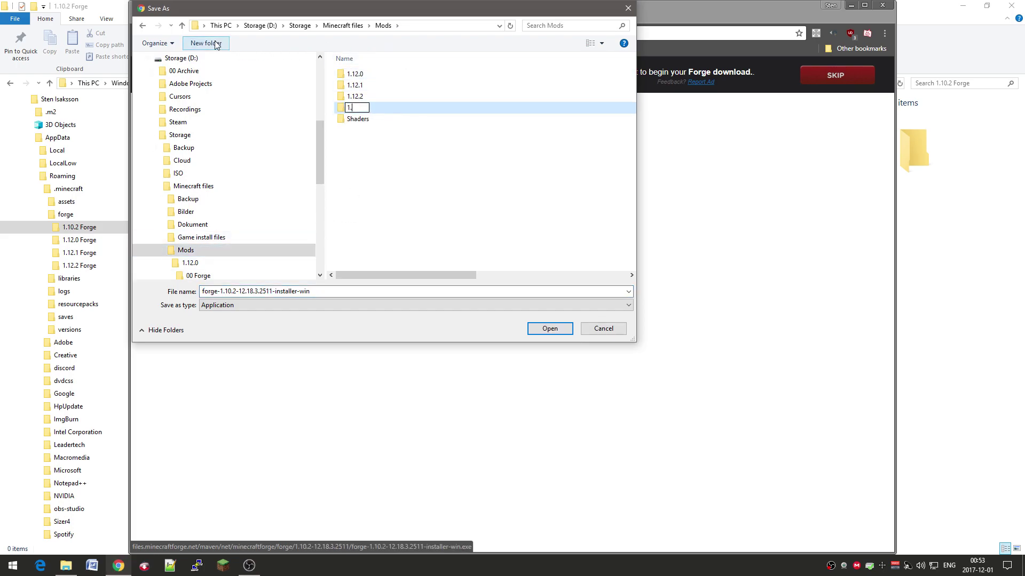
type(".10.2")
key("Return")
key("Return")
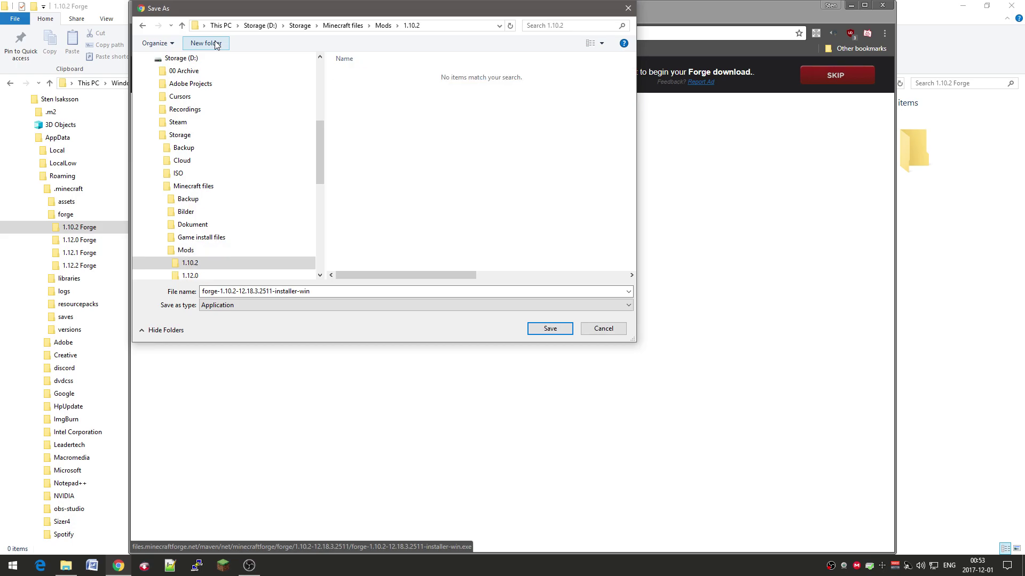
left_click(559, 332)
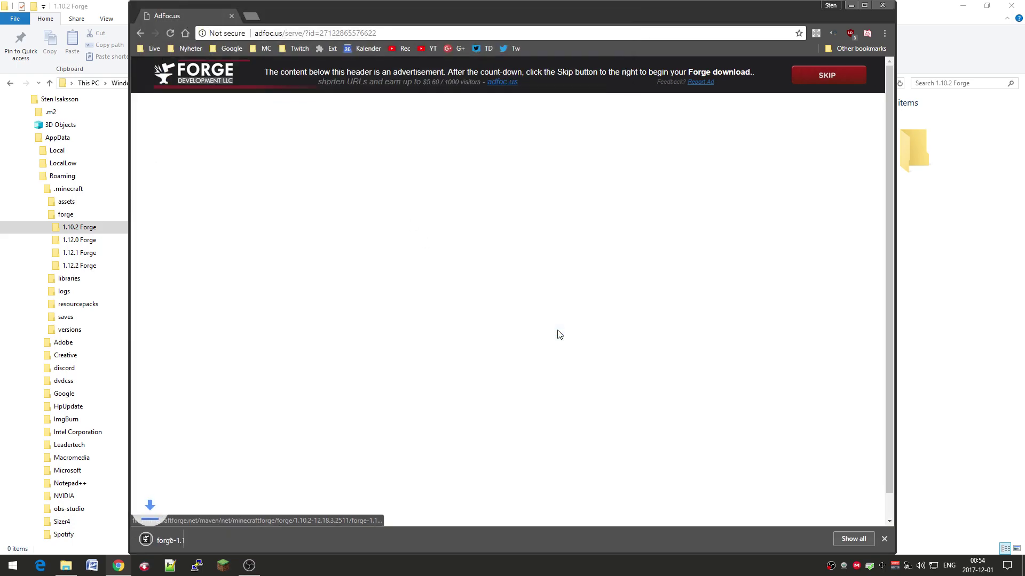
left_click(882, 5)
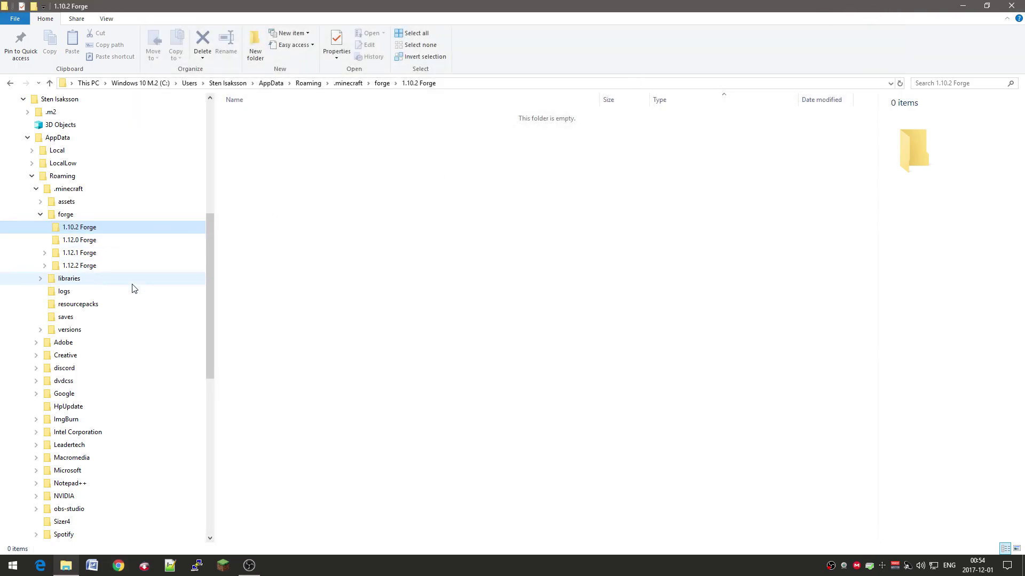
Open the Minecraft files\Mods\1.10.2 folder in a new File Explorer window.
right_click(67, 571)
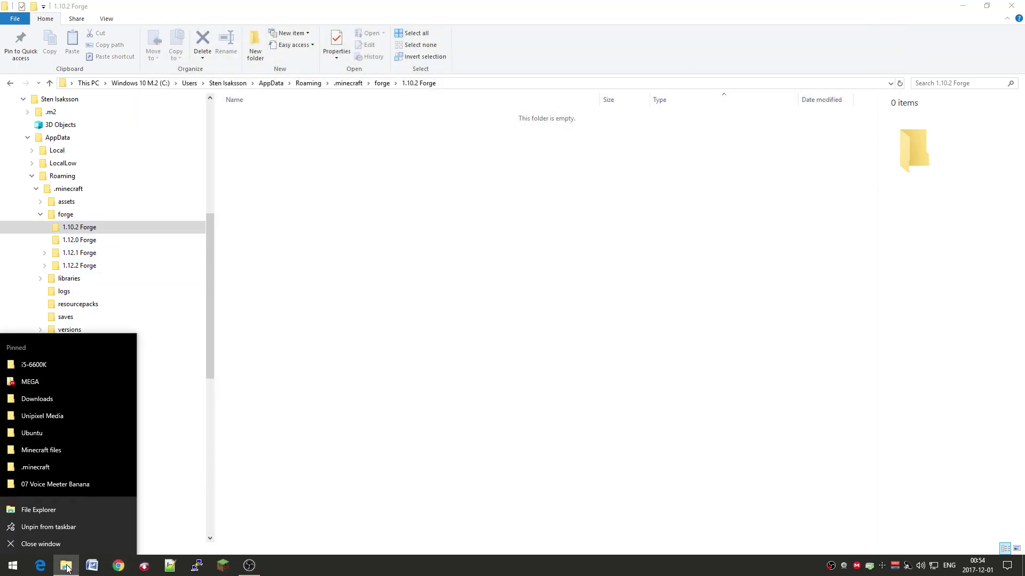
left_click(75, 512)
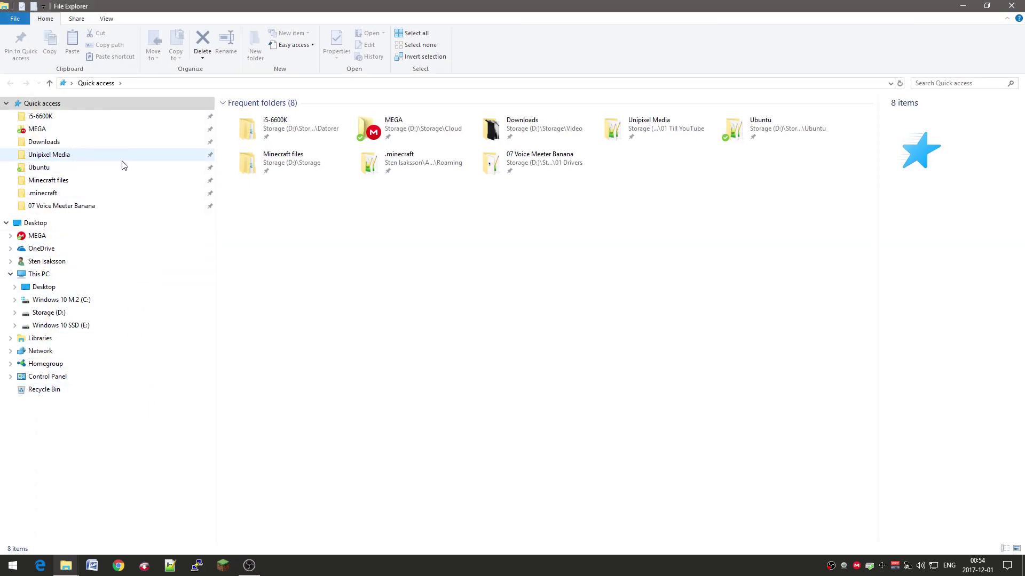
left_click(121, 180)
double_click(270, 161)
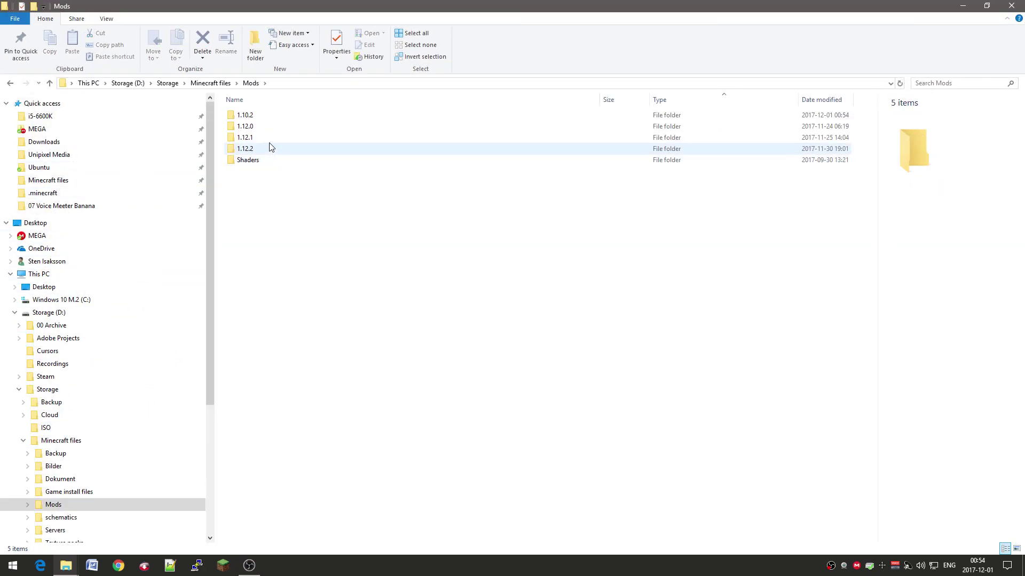
left_click(270, 117)
double_click(270, 117)
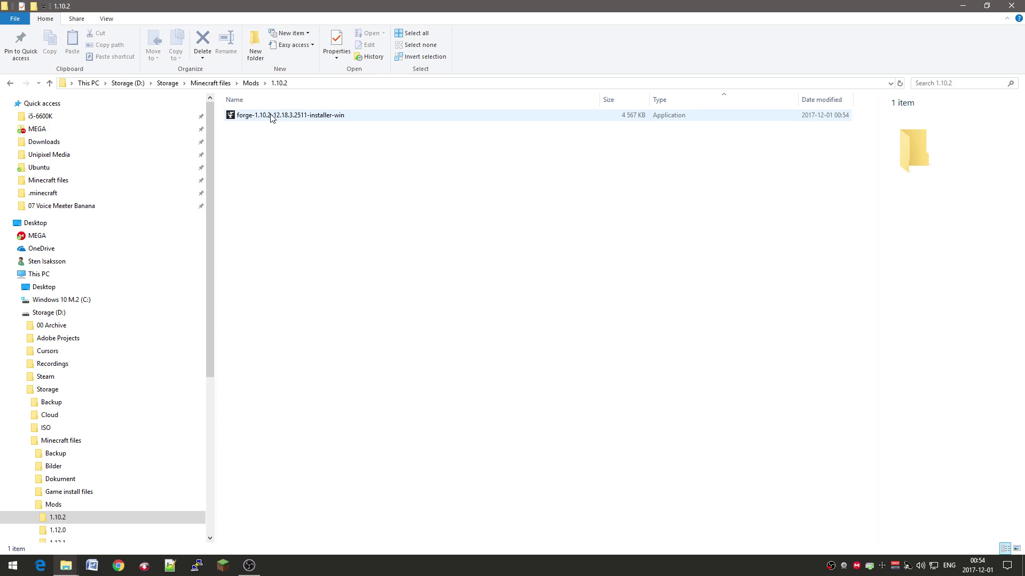
Run forge-1.10.2-12.18.3.2511-installer-win to install the Forge client, and clear the File Explorer windows from the desktop.
double_click(271, 118)
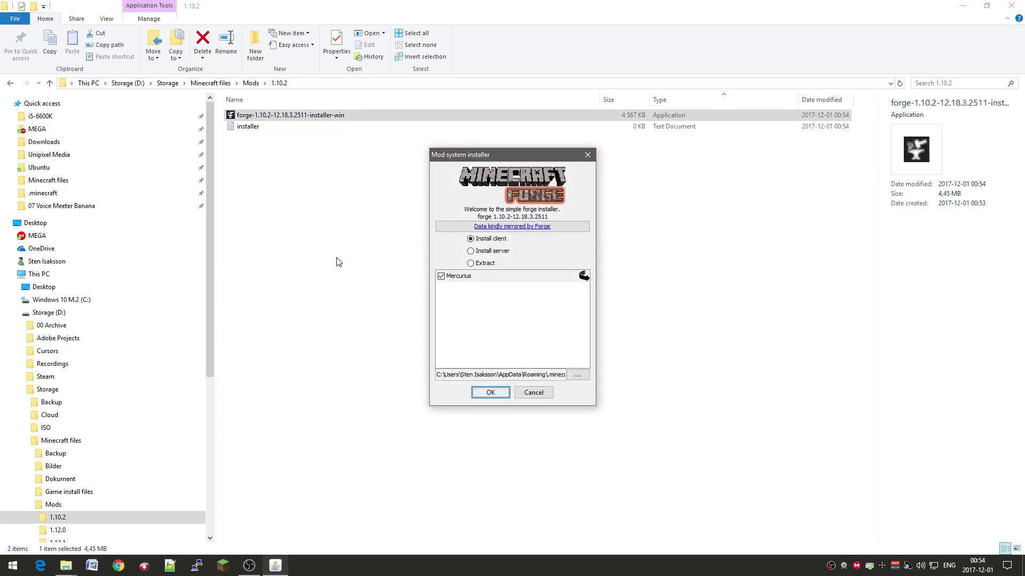
left_click(502, 394)
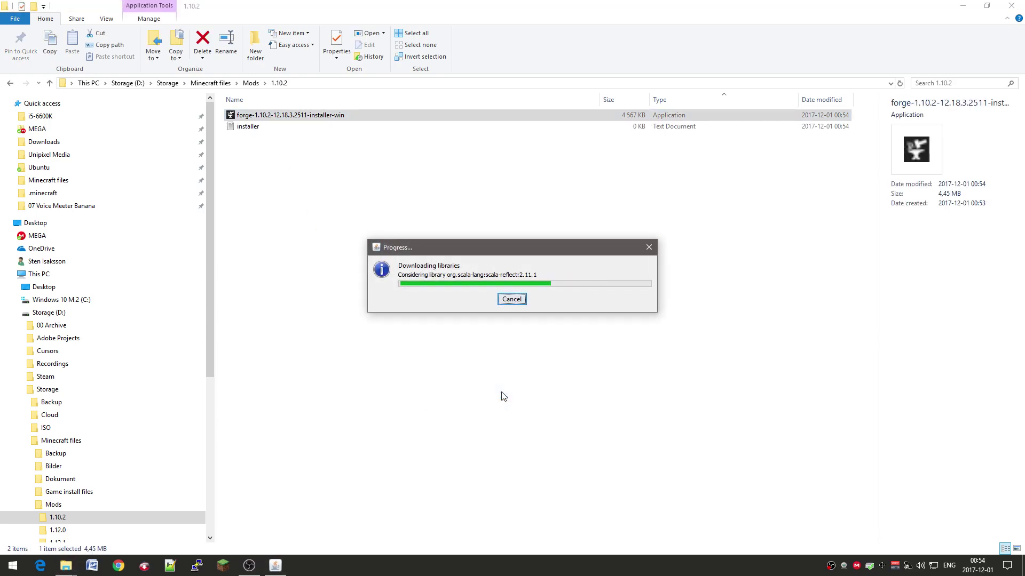
left_click(512, 292)
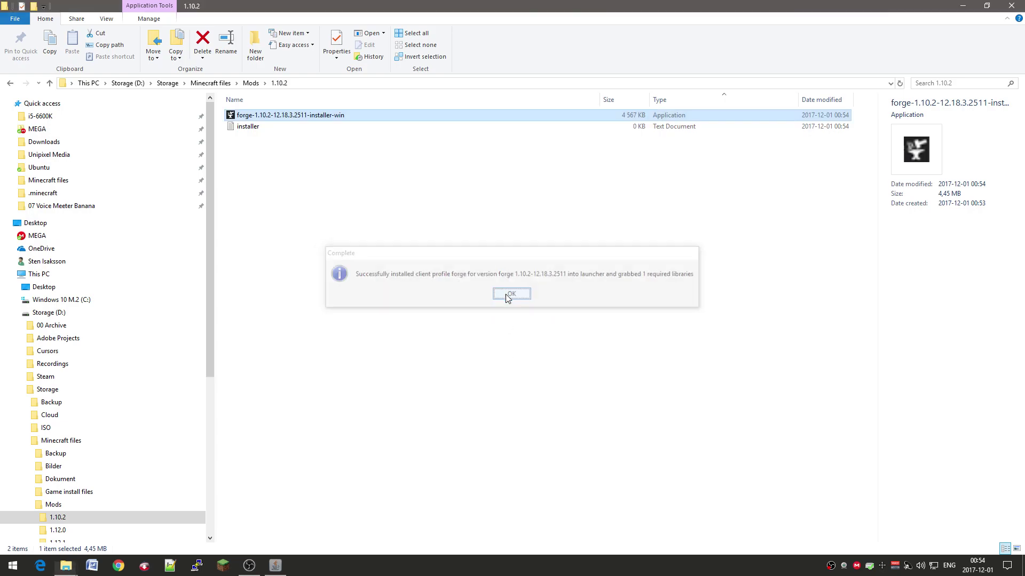
left_click(1011, 5)
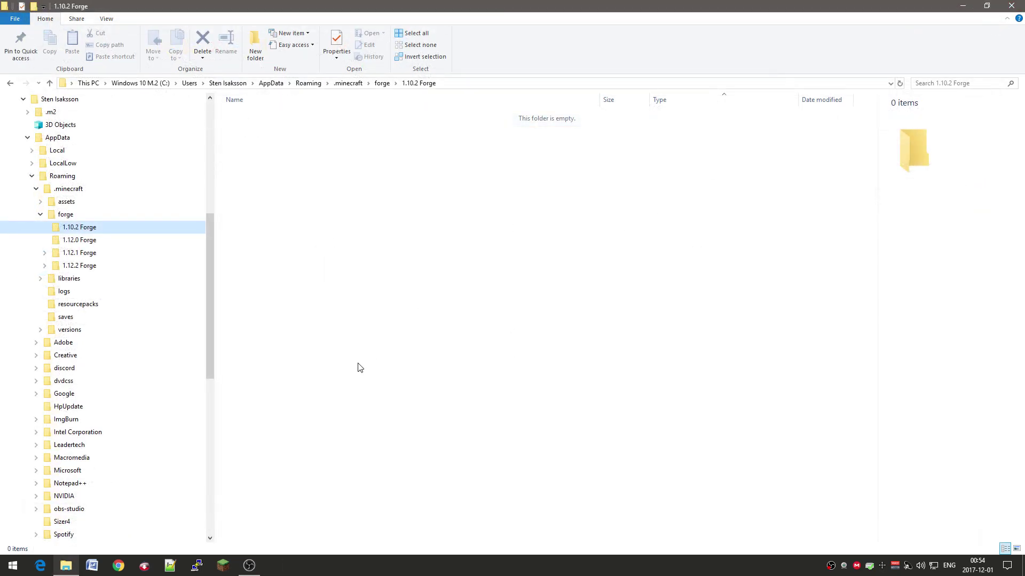
left_click(962, 6)
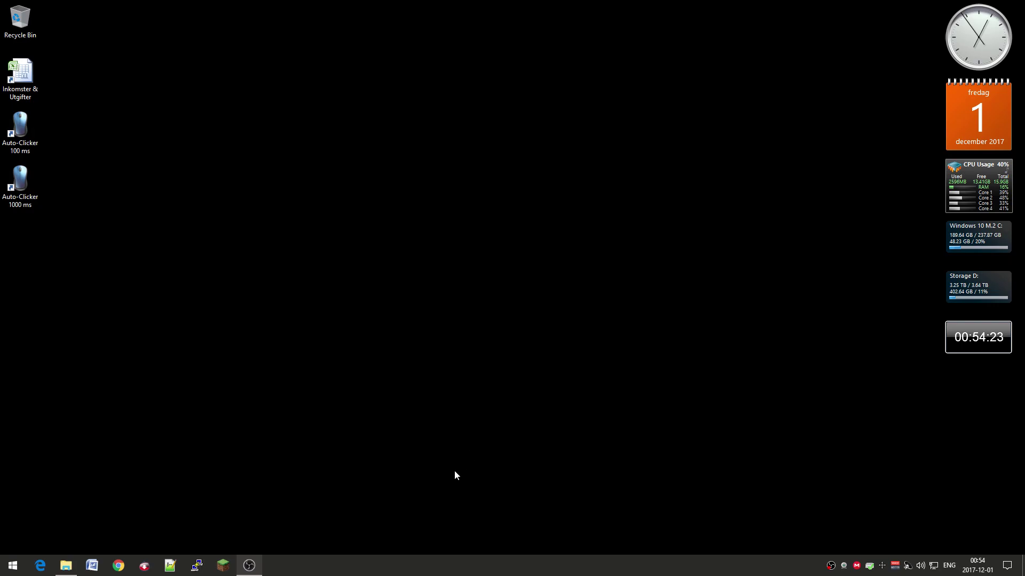
Reopen the Minecraft Launcher and check the 1.10.2 Vanilla configuration in the launch options without changing it.
left_click(223, 566)
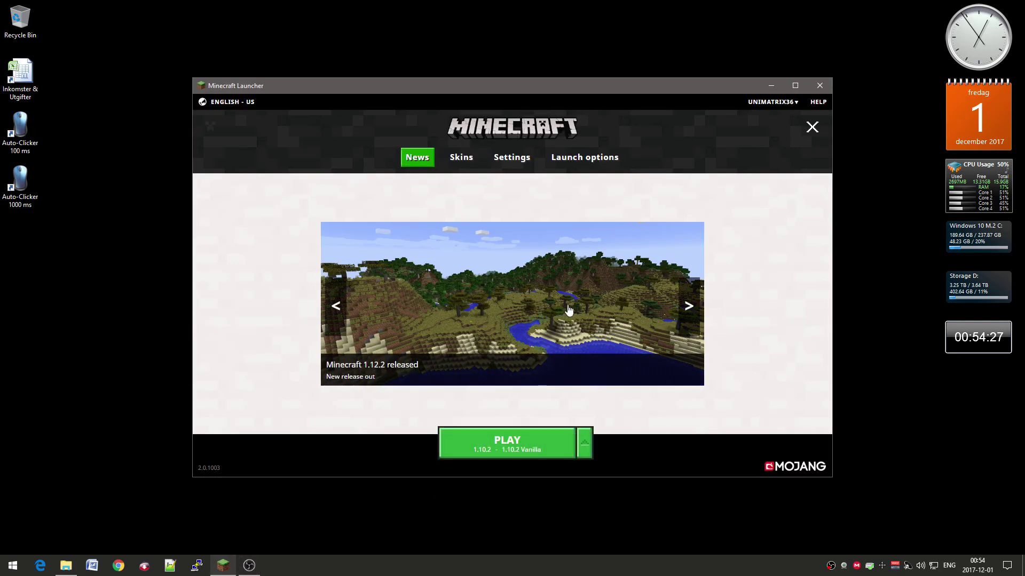
left_click(568, 161)
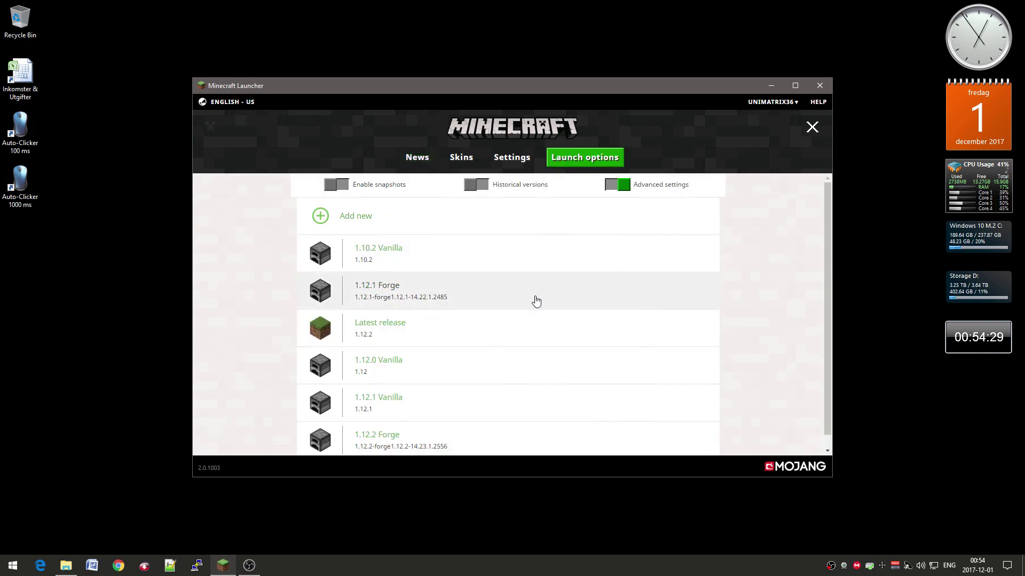
left_click(535, 261)
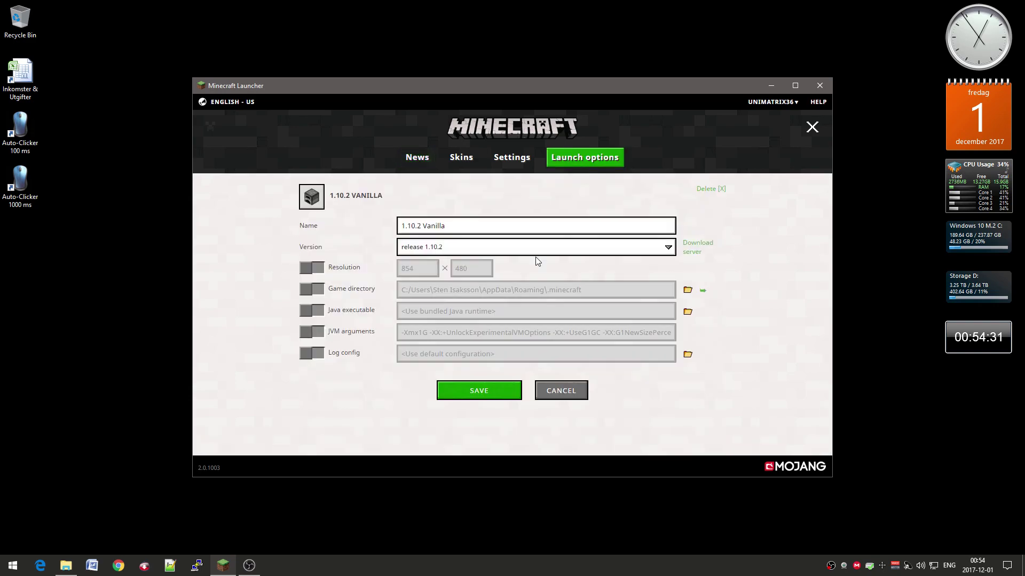
left_click(555, 396)
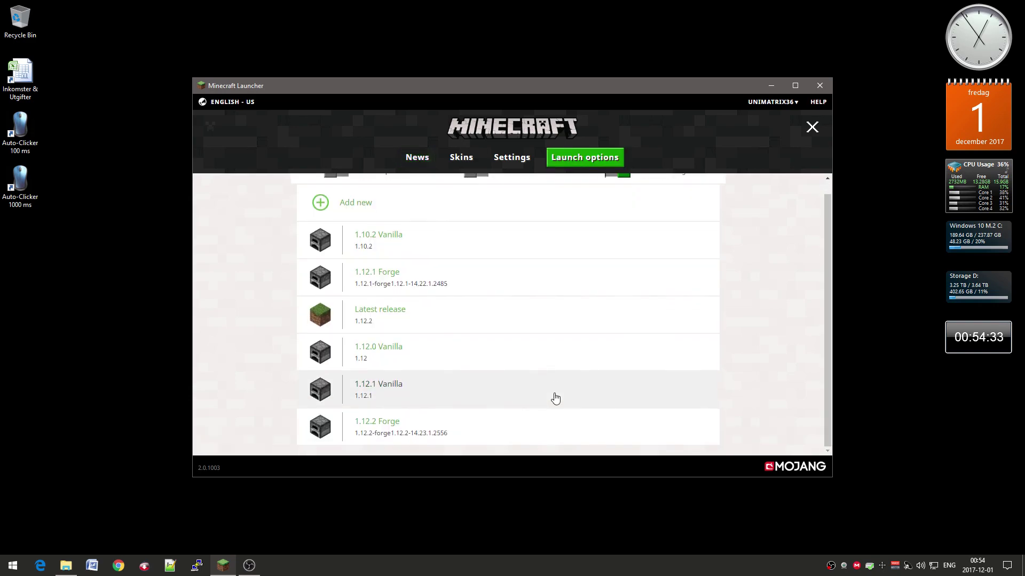
Add a launch configuration named 1.10.2 Forge using version release 1.10.2-forge1.10.2-12.18.3.2511.
left_click(357, 217)
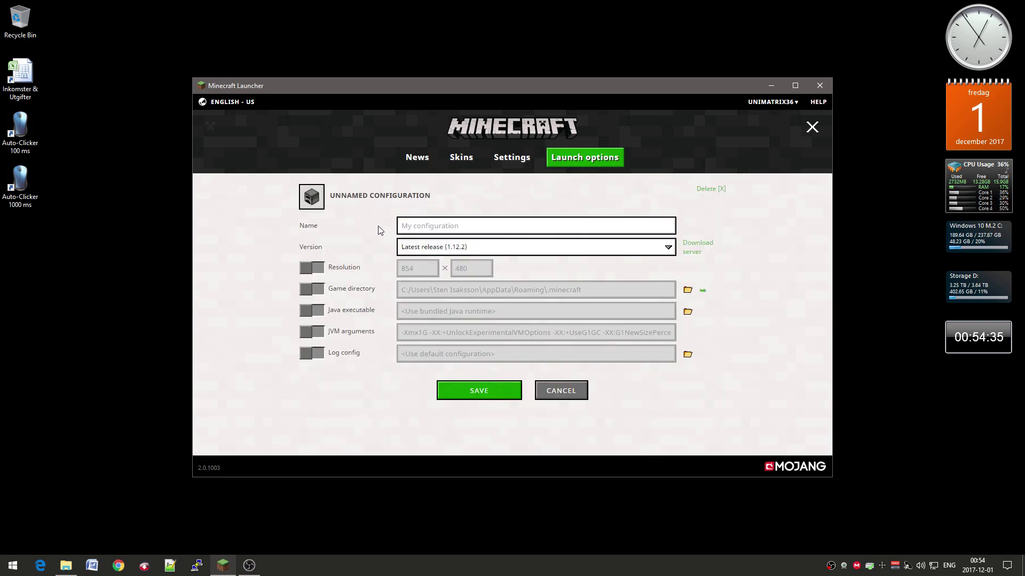
left_click(456, 225)
type("1")
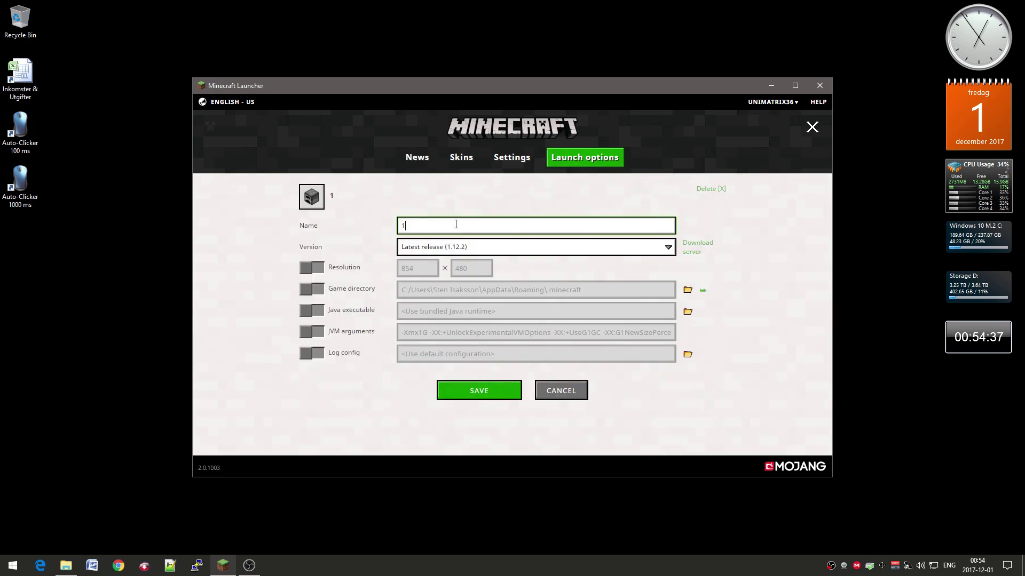
type(".10.2 Forge")
left_click(482, 248)
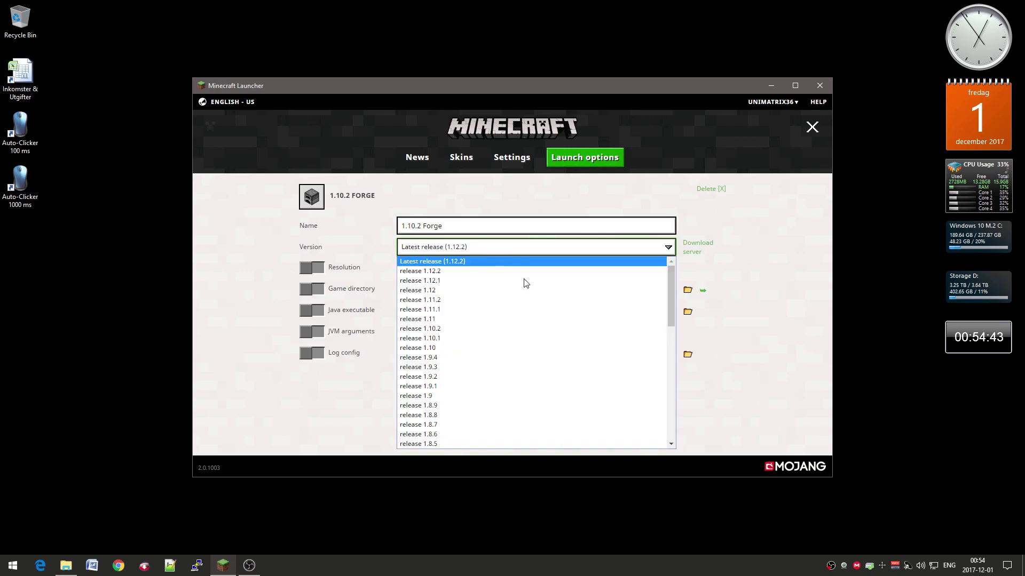
scroll(516, 274, "down", 13)
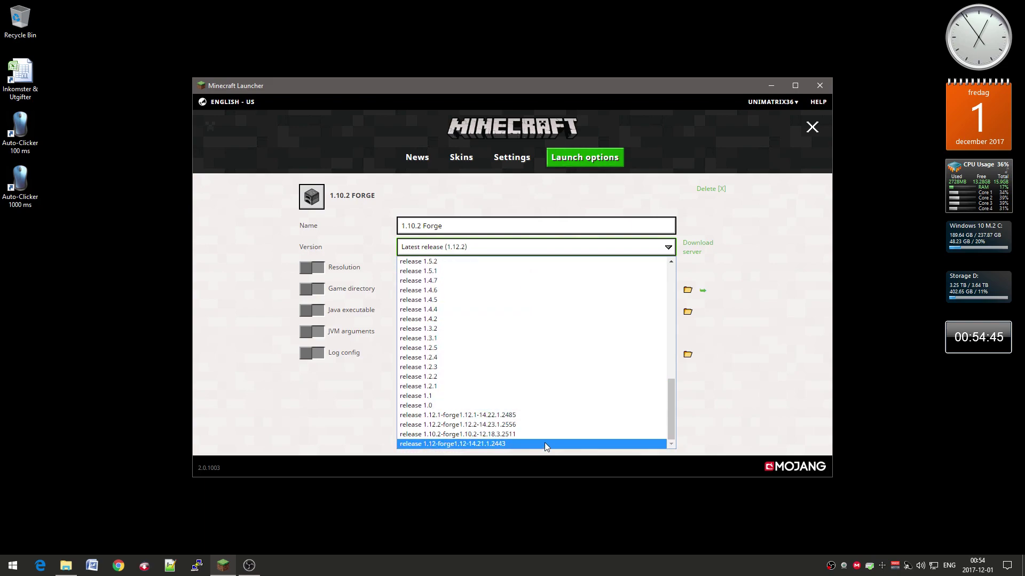
left_click(543, 435)
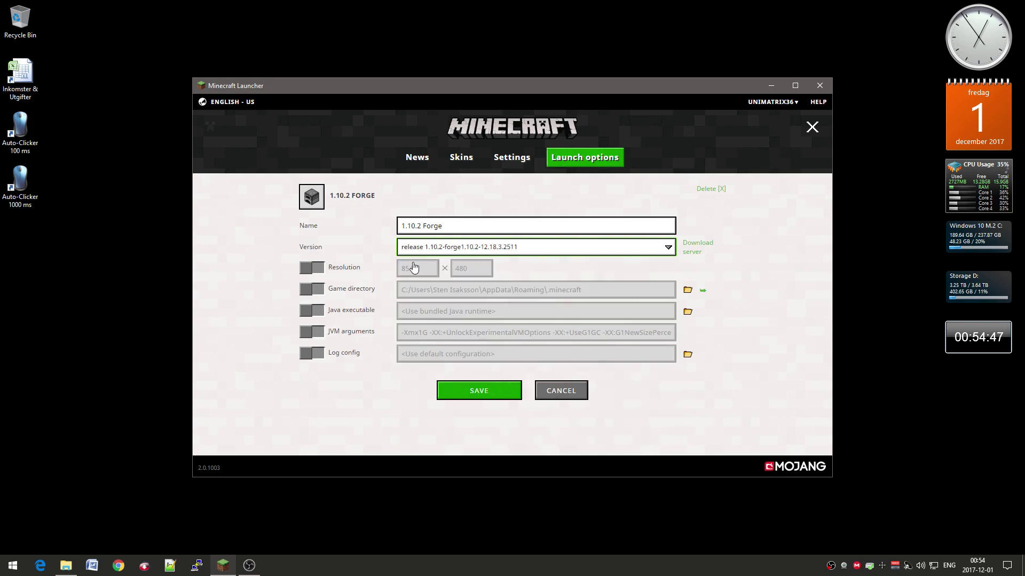
Enable a custom game directory for 1.10.2 Forge, set it to .minecraft\forge\1.10.2 Forge, and save the configuration.
left_click(376, 288)
left_click(644, 288)
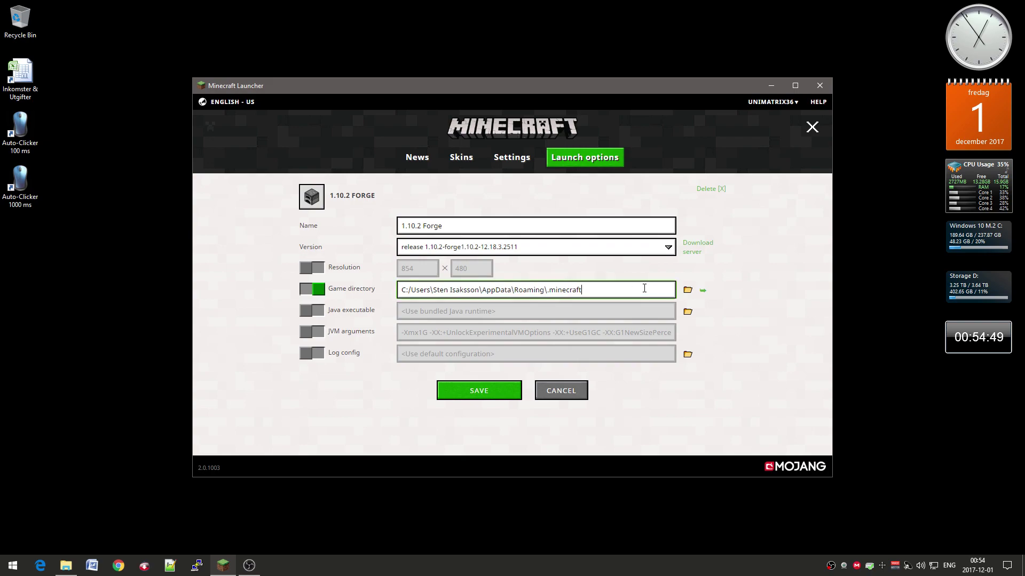
type("\\")
type("1.")
type("0.2 Forge")
left_click(500, 394)
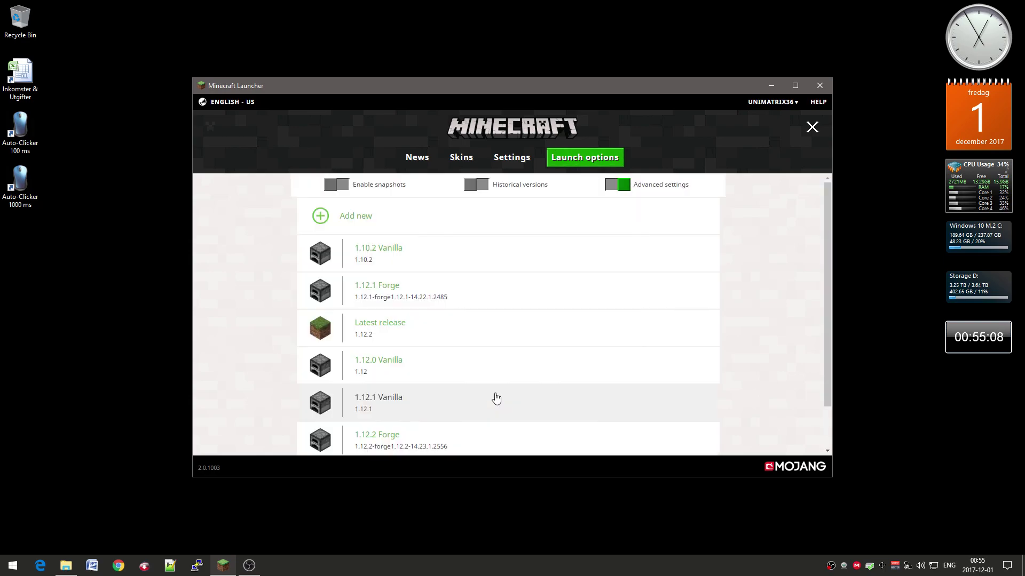
Copy the Java executable path from the 1.12.1 Forge configuration and return to the configuration list.
left_click(422, 295)
left_click(454, 308)
key("ctrl+a")
key("ctrl+c")
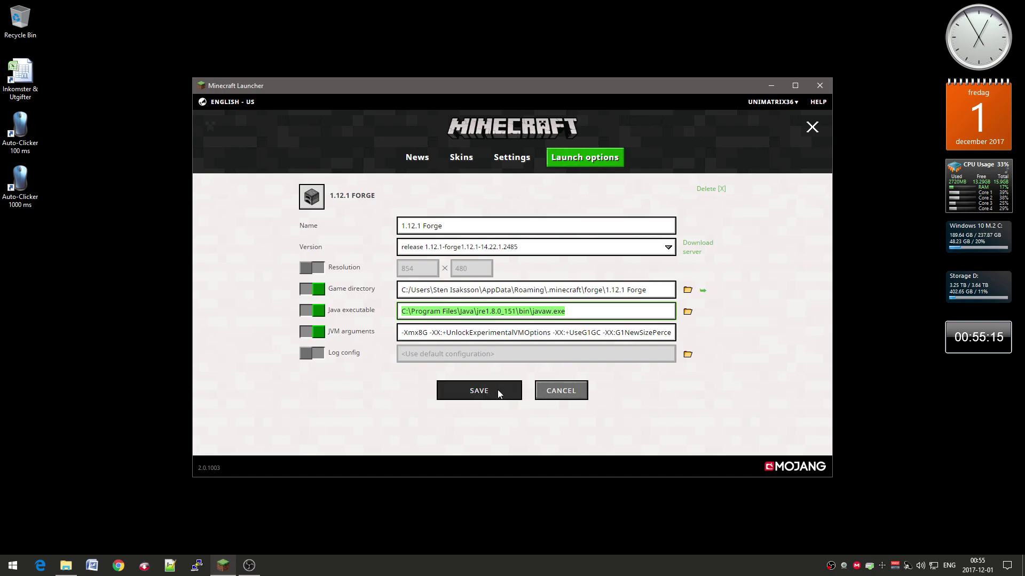
left_click(520, 391)
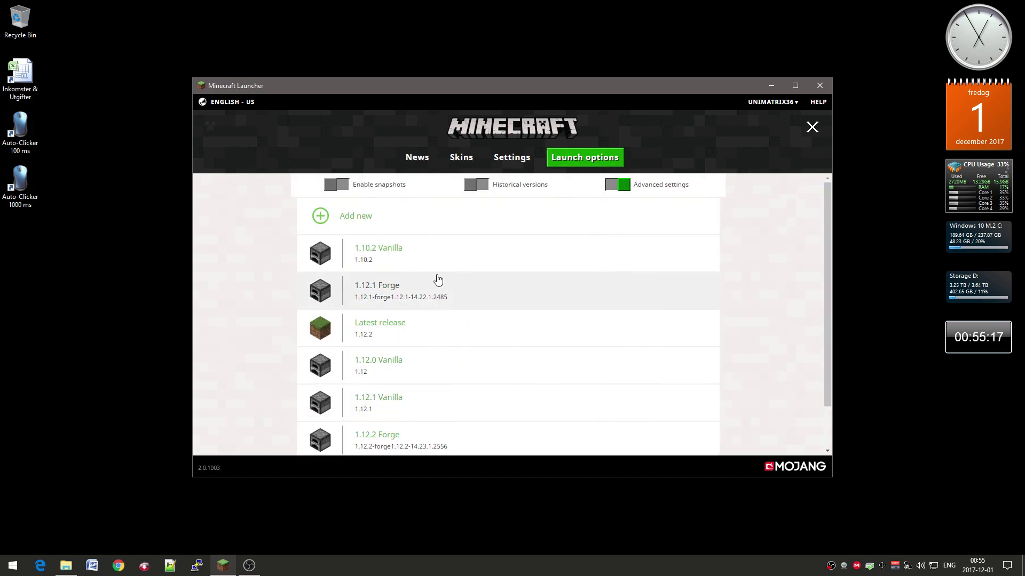
Enable the Java executable in the 1.10.2 Forge configuration and set it to C:\Program Files\Java\jre1.8.0_151\bin\javaw.exe.
scroll(457, 393, "down", 2)
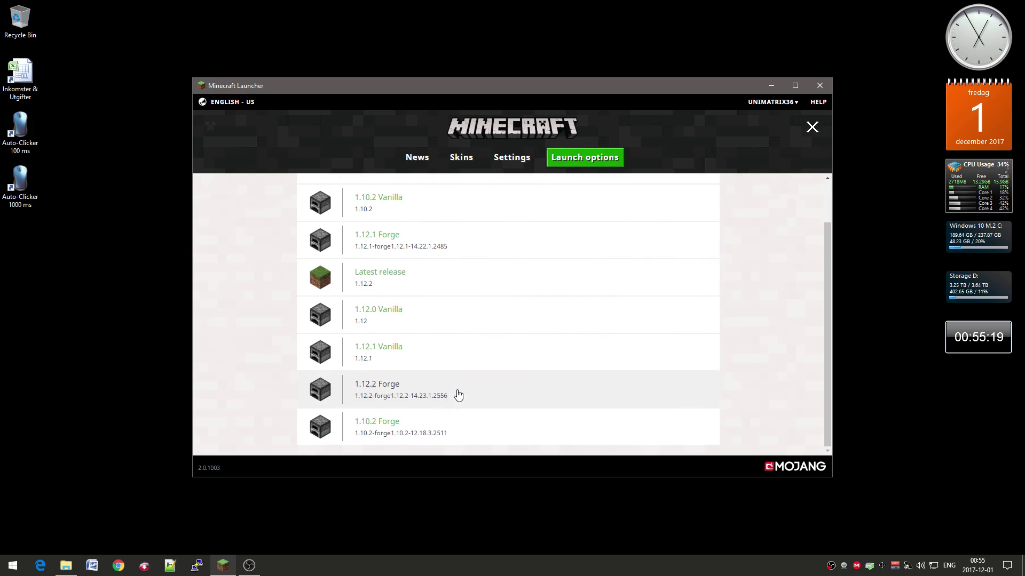
left_click(460, 427)
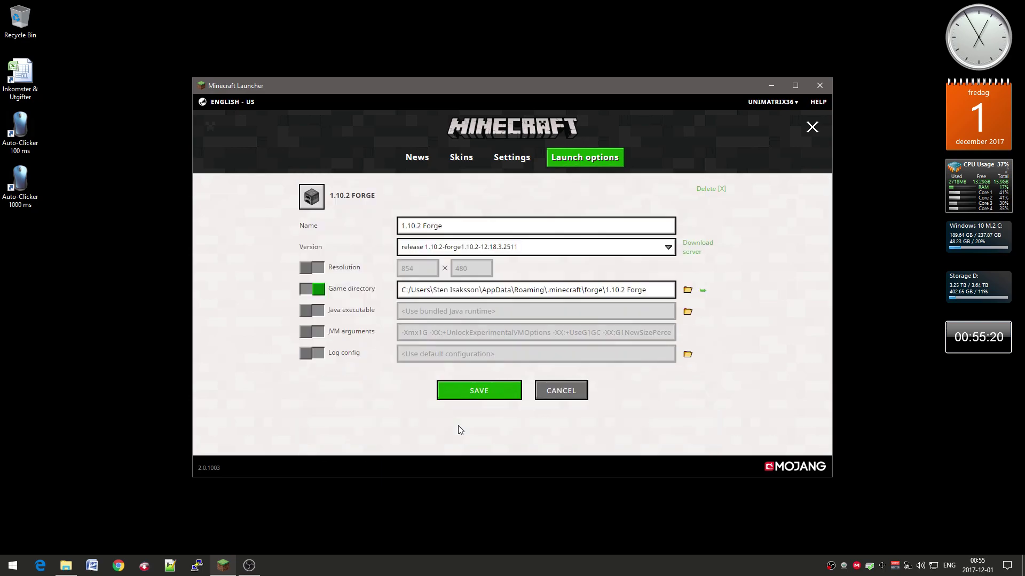
left_click(369, 314)
triple_click(456, 311)
key("ctrl+v")
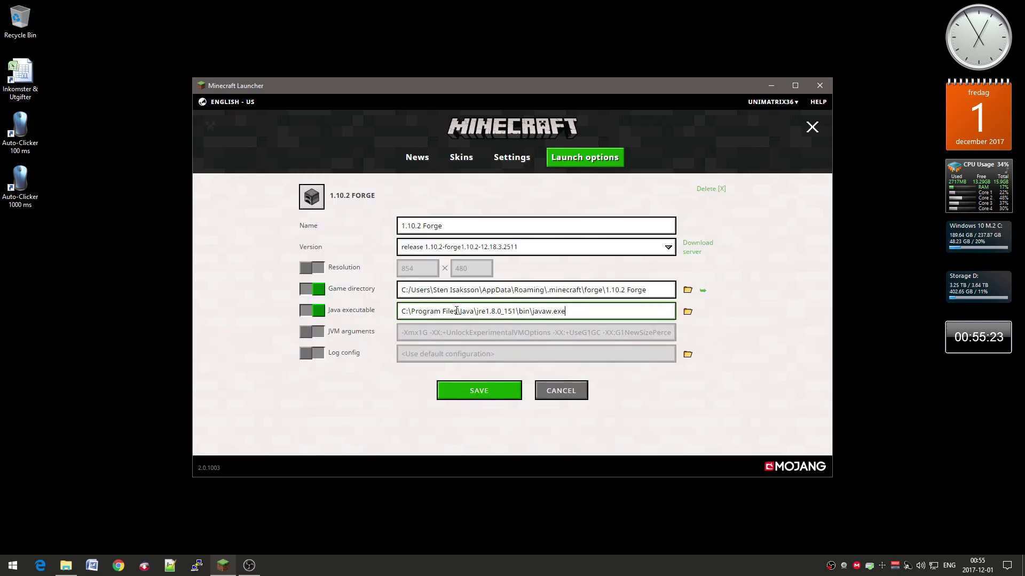
Enable the JVM arguments for 1.10.2 Forge, change the memory argument to -Xmx8G, and save the configuration.
left_click(353, 336)
left_click(421, 332)
key("BackSpace")
type("8")
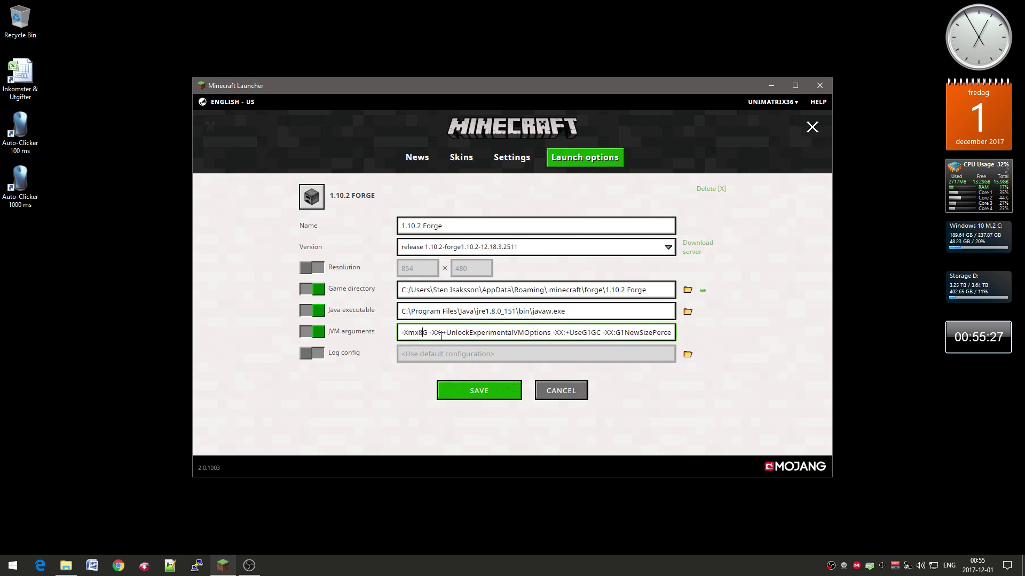
left_click(467, 395)
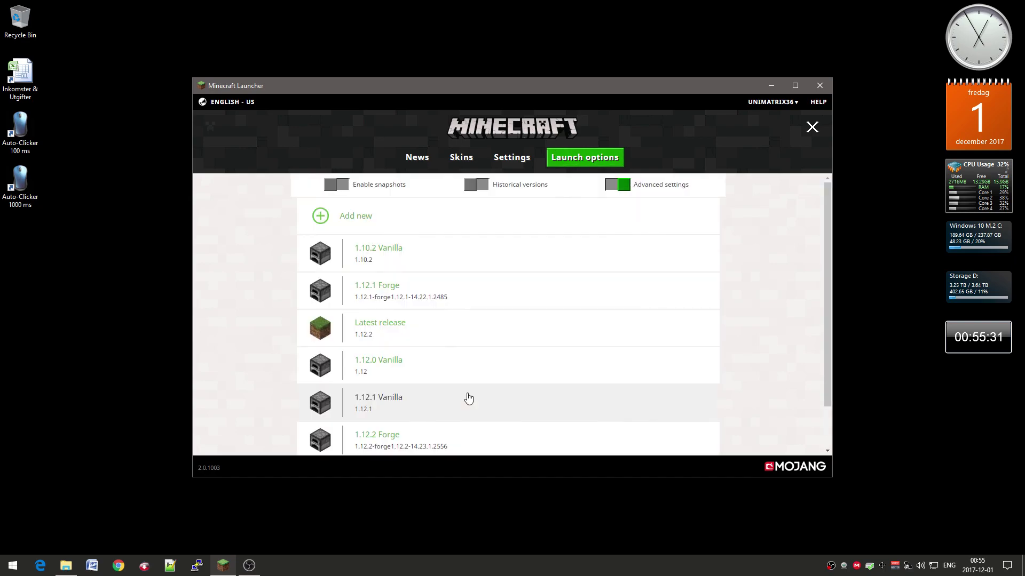
Launch Minecraft with the 1.10.2 Forge configuration, and quit the game once its main menu has loaded.
left_click(424, 159)
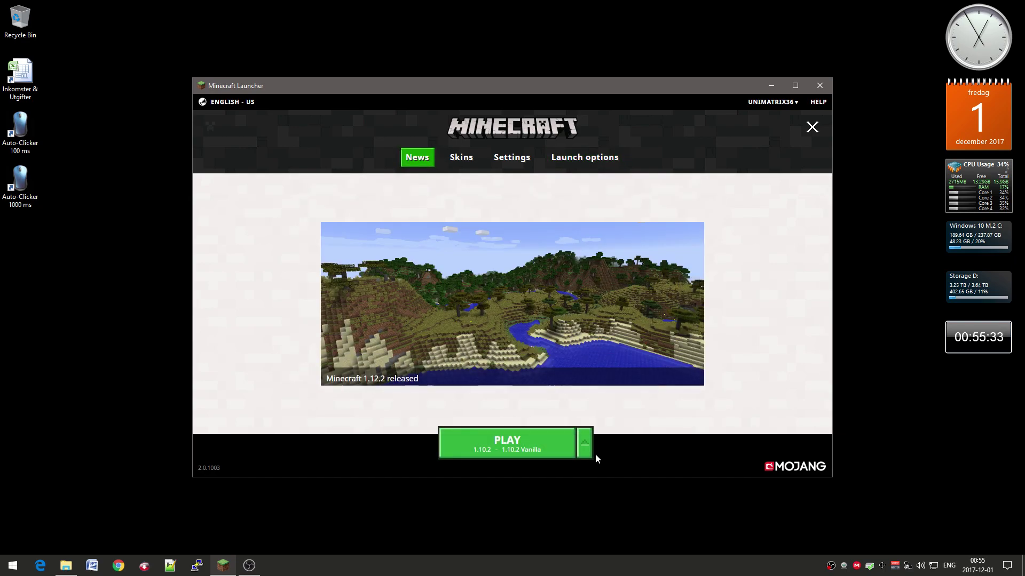
left_click(584, 443)
scroll(571, 376, "down", 3)
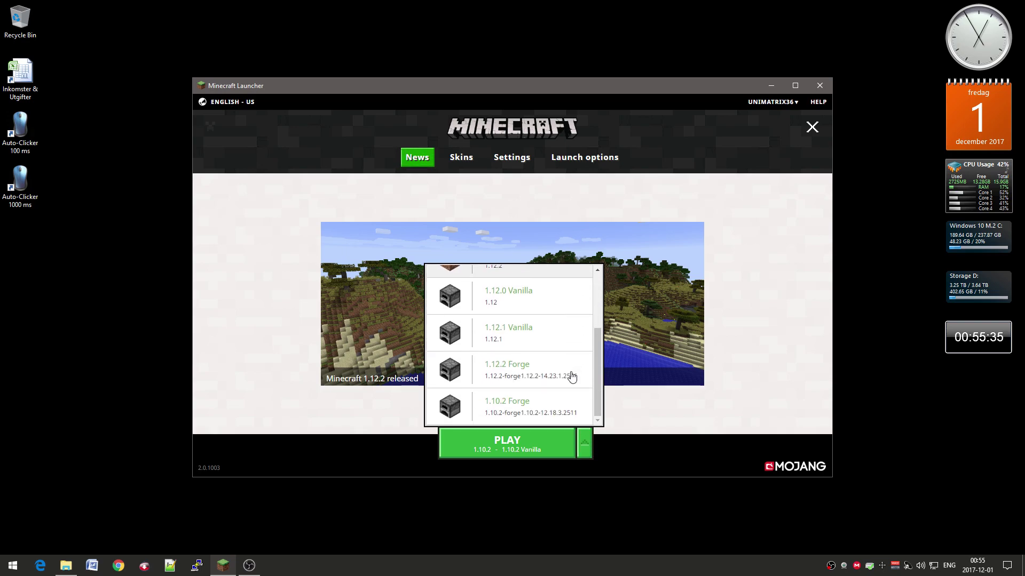
left_click(568, 402)
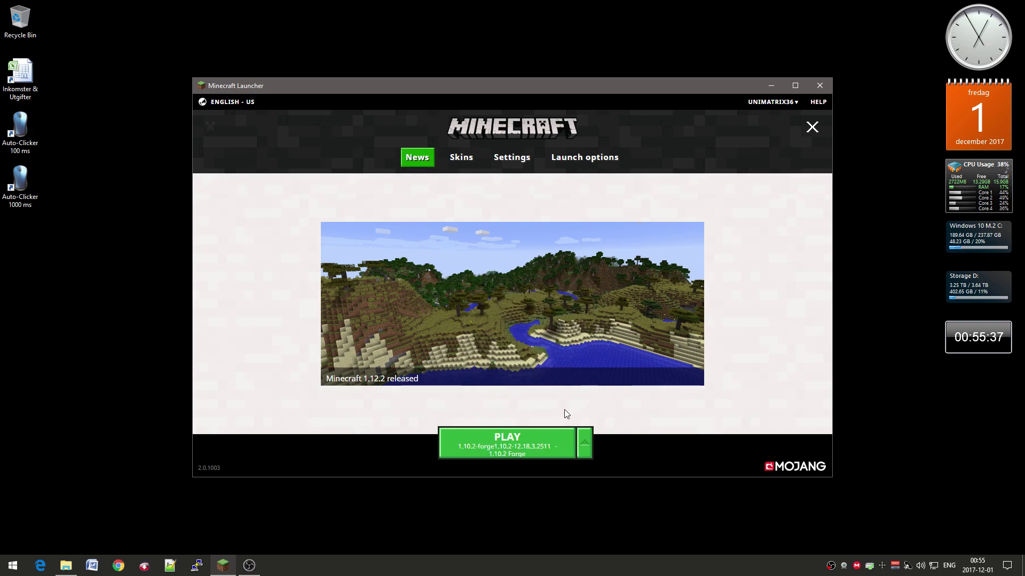
left_click(537, 446)
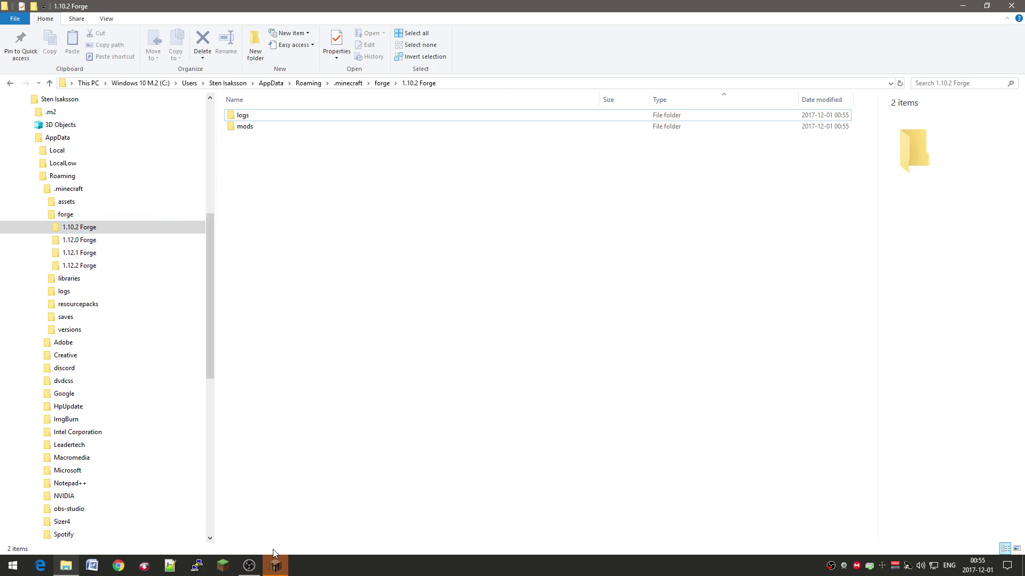
left_click(274, 565)
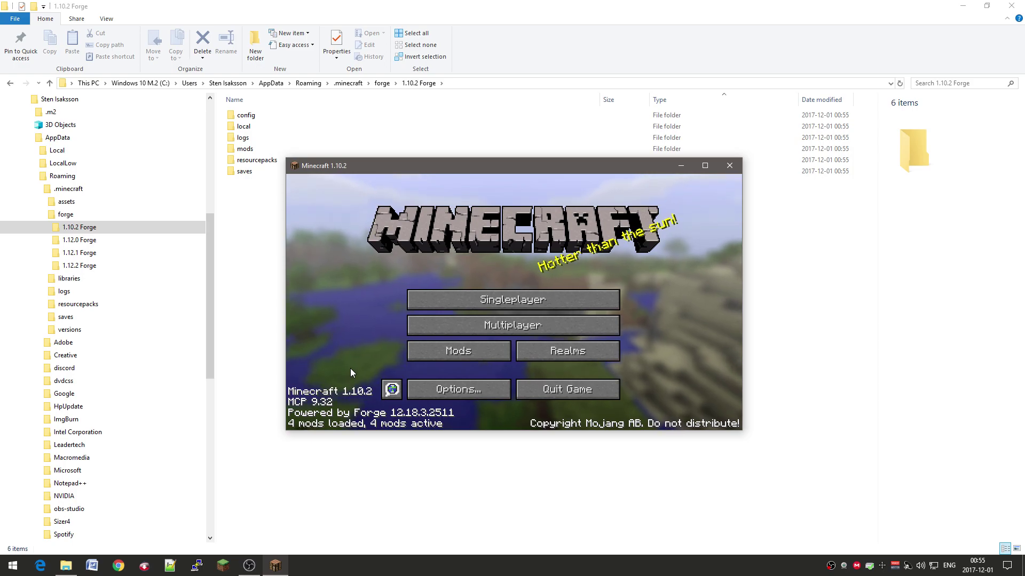
left_click(526, 382)
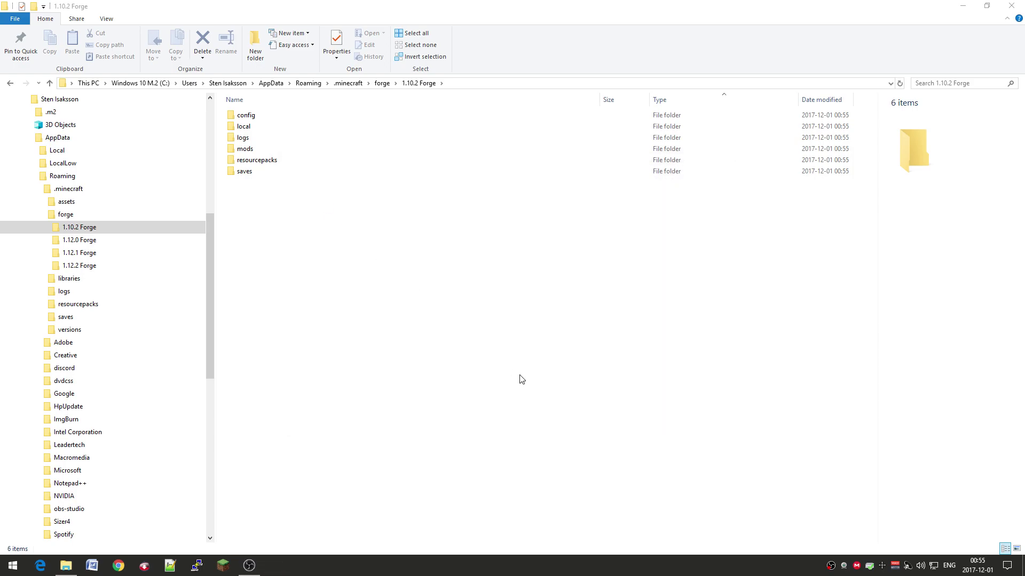
Compare the game folders in .minecraft\forge, including the mods folders of 1.12.2 Forge and 1.10.2 Forge, and close File Explorer.
left_click(139, 242)
left_click(140, 254)
left_click(140, 266)
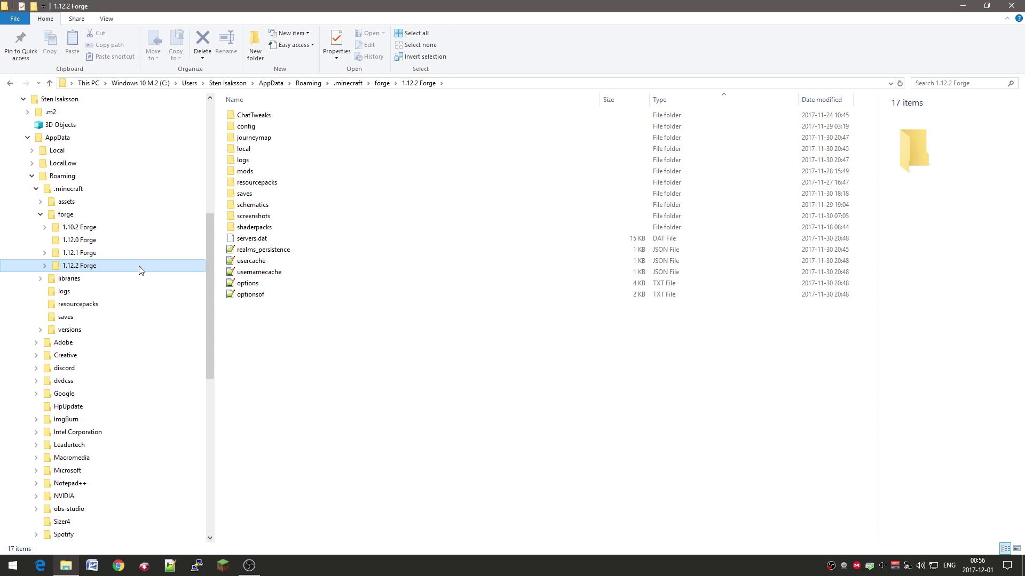
left_click(245, 171)
left_click(116, 229)
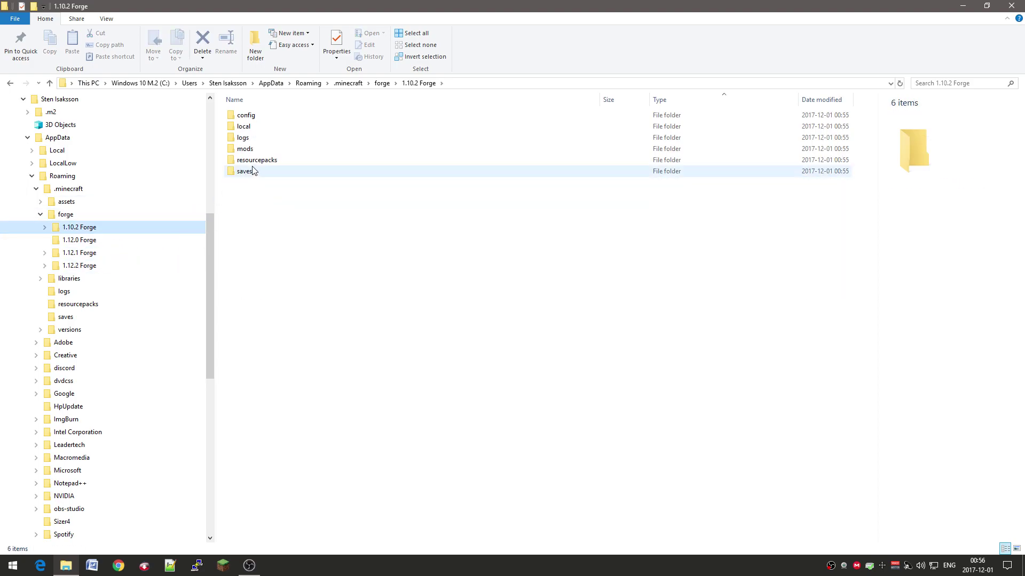
left_click(251, 149)
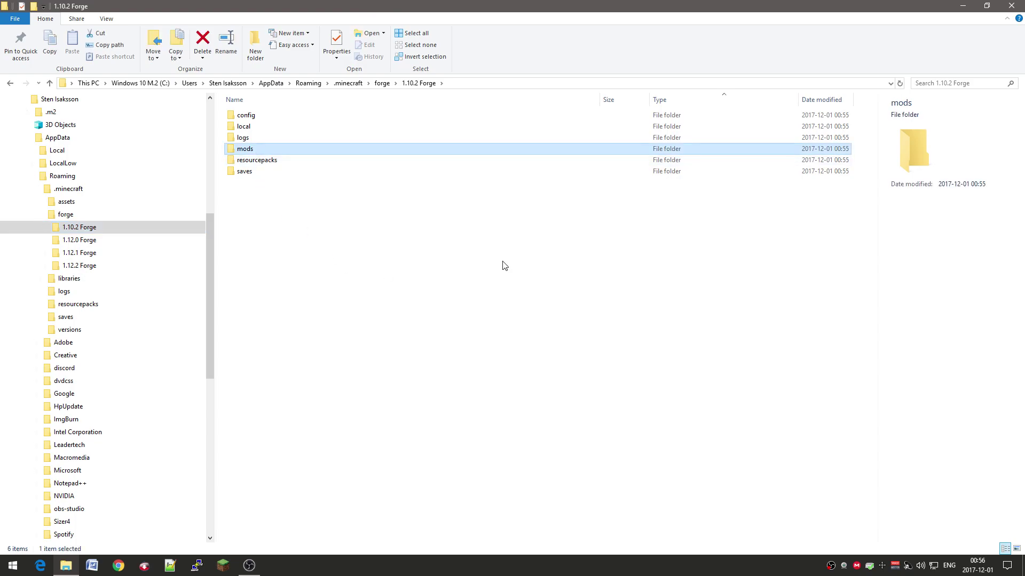
left_click(1016, 8)
Reopen the Minecraft Launcher, review the list of playable configurations without changing the selection, and close the launcher.
left_click(223, 565)
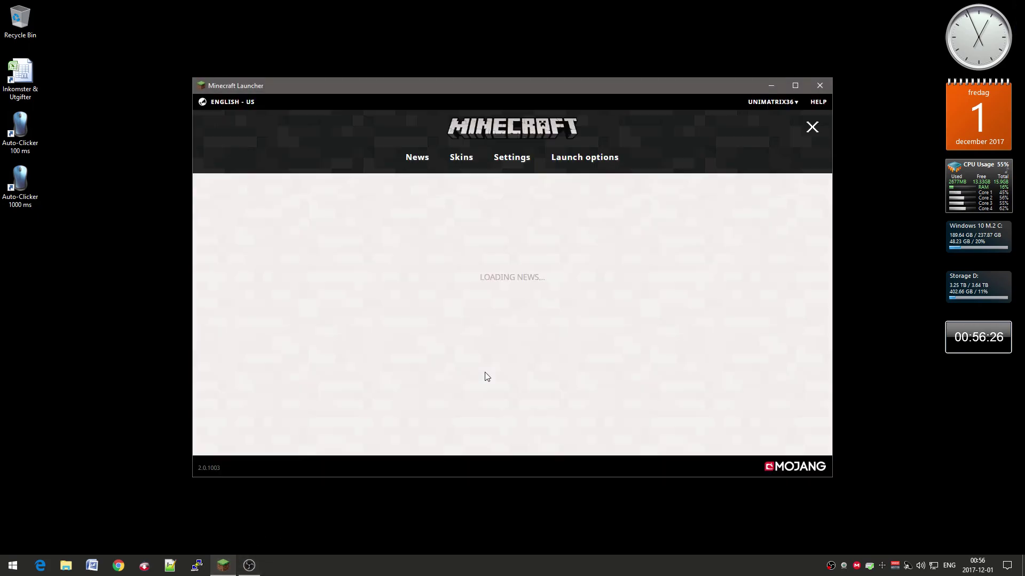
left_click(586, 449)
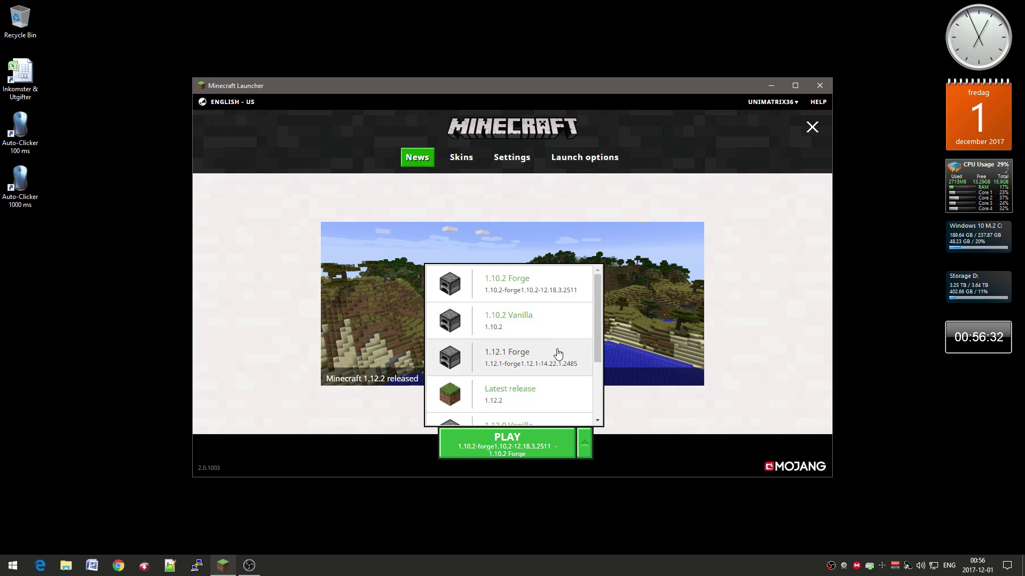
scroll(557, 352, "down", 1)
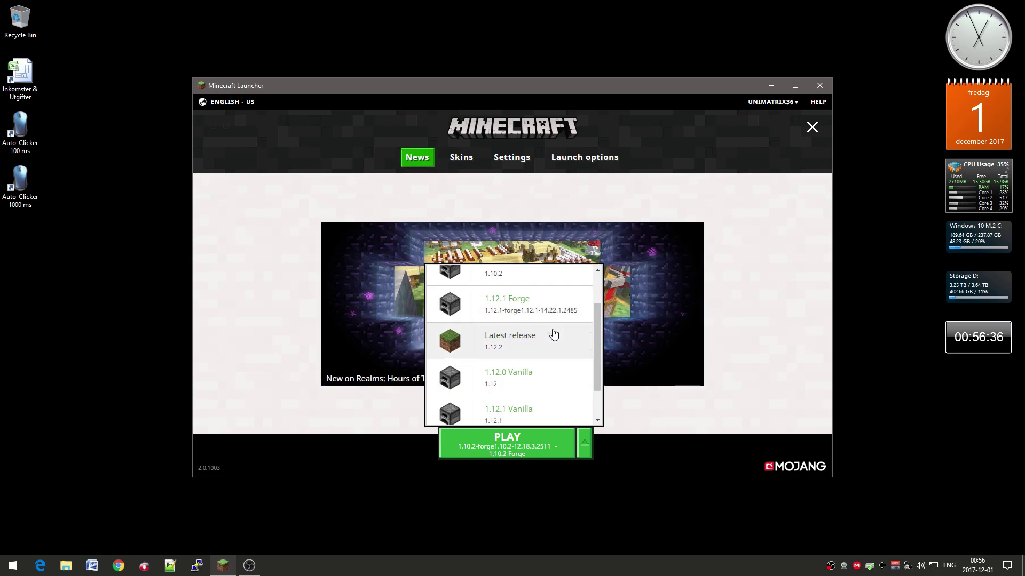
scroll(554, 336, "down", 1)
scroll(555, 341, "up", 2)
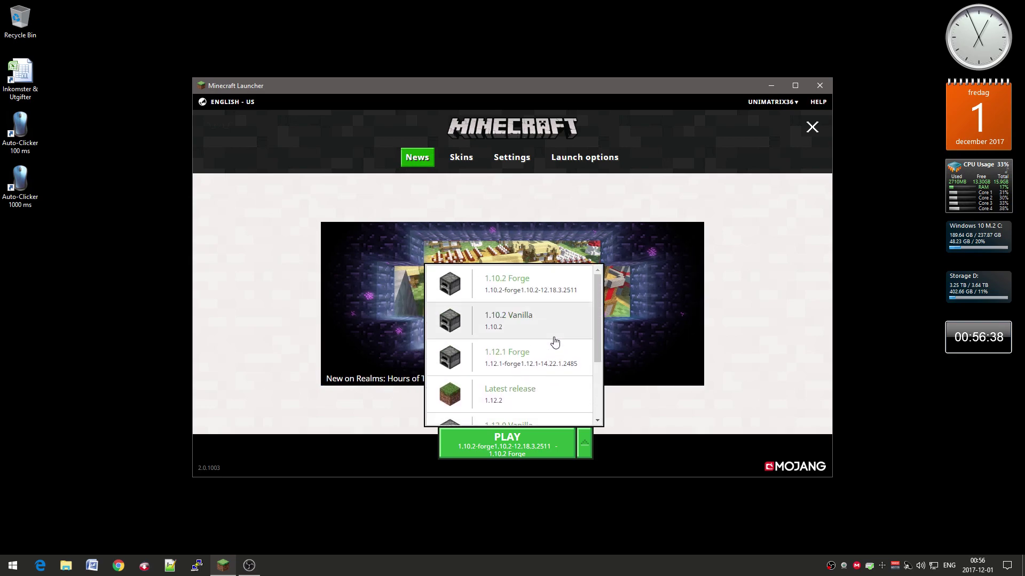
scroll(558, 315, "up", 1)
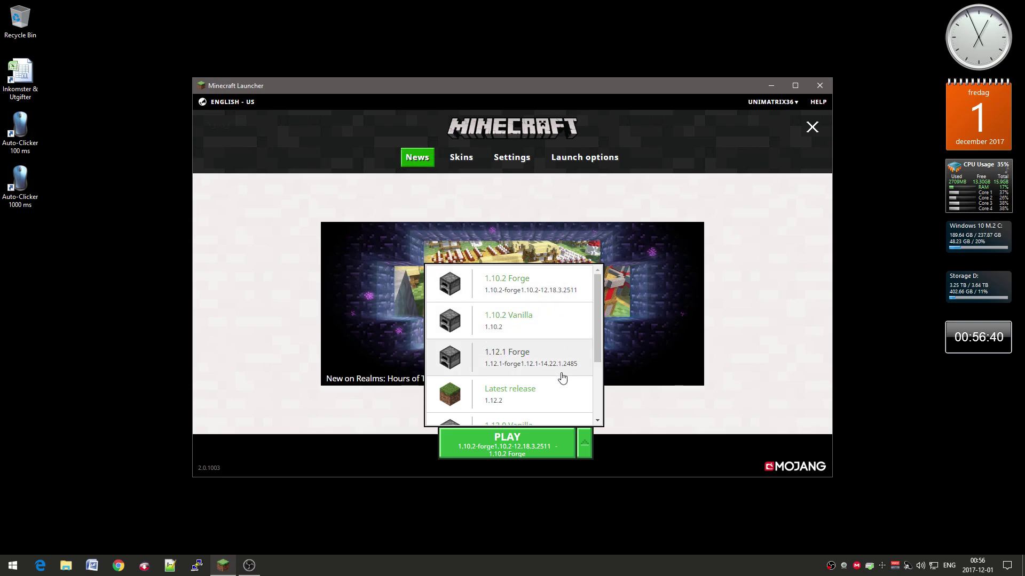
left_click(648, 407)
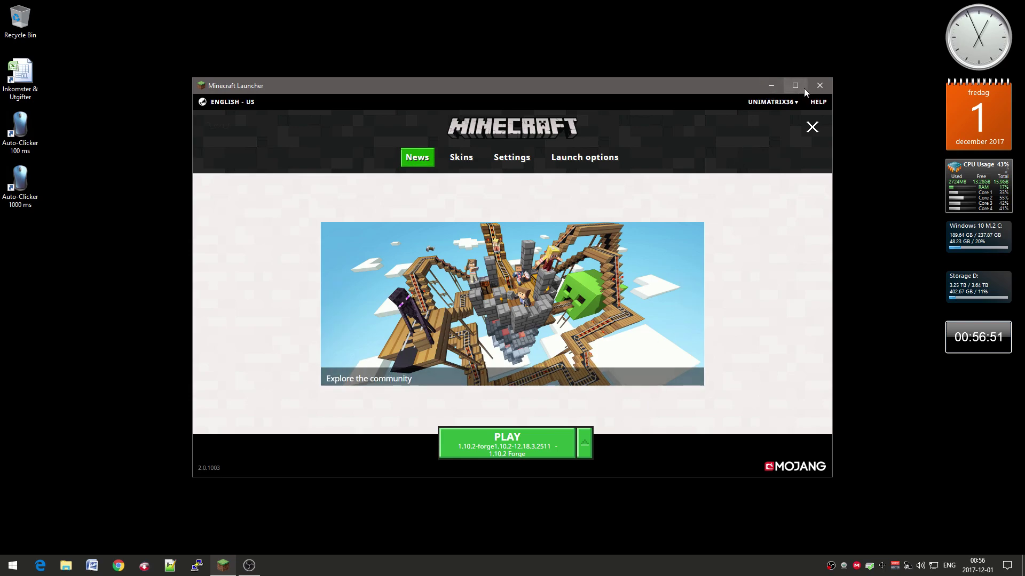
left_click(819, 86)
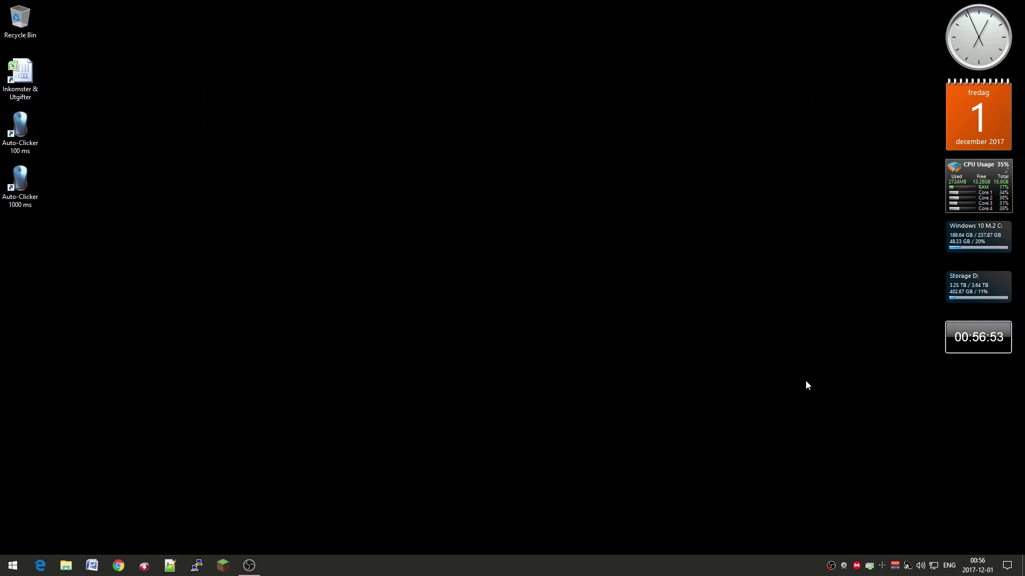